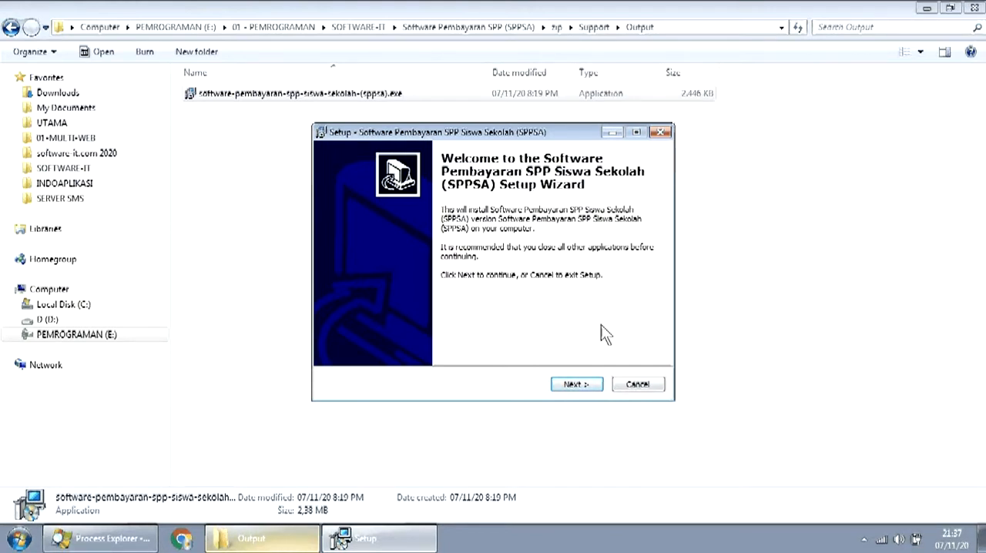
- Install Software Pembayaran SPP Siswa Sekolah (SPPSA) with the default setup options and launch it
left_click(575, 385)
left_click(574, 384)
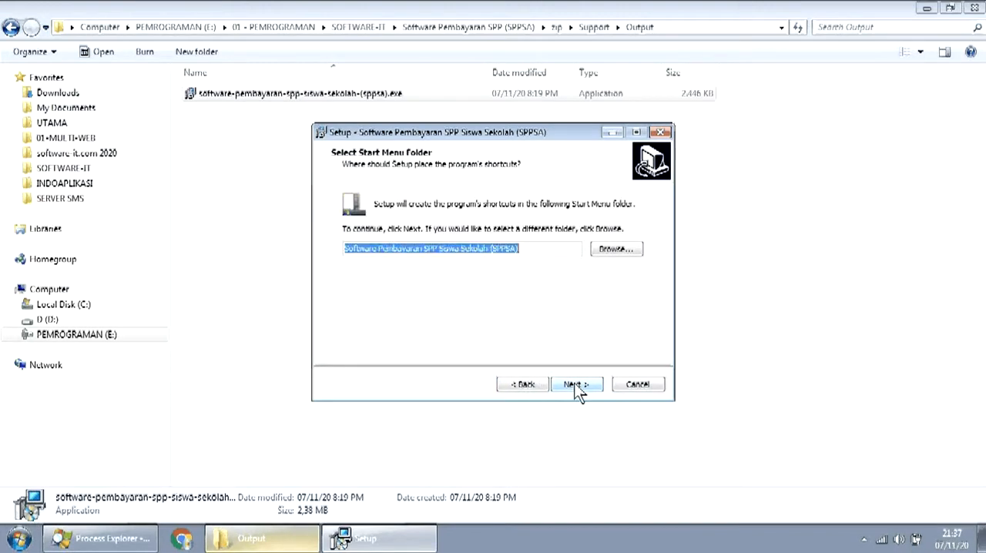
left_click(576, 384)
left_click(578, 383)
left_click(578, 384)
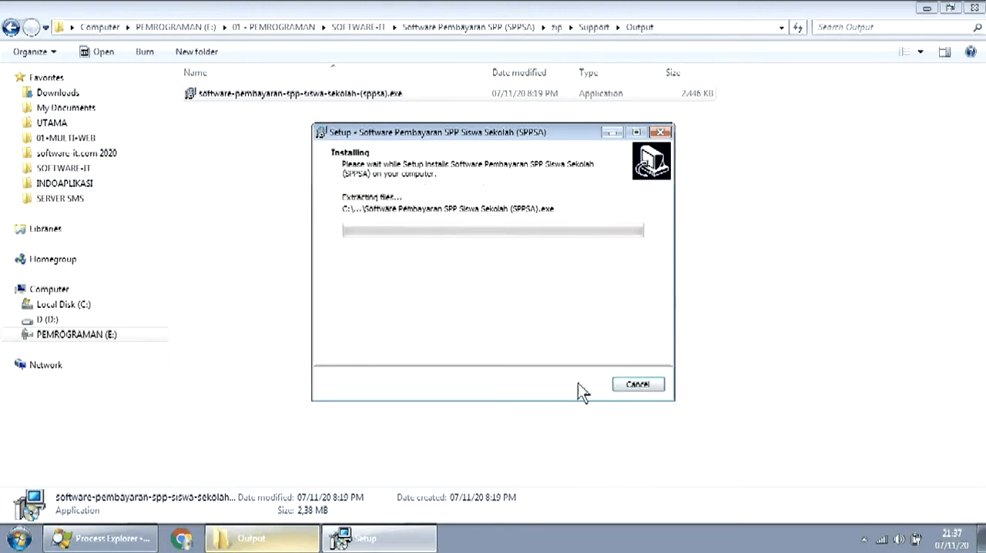
left_click(580, 385)
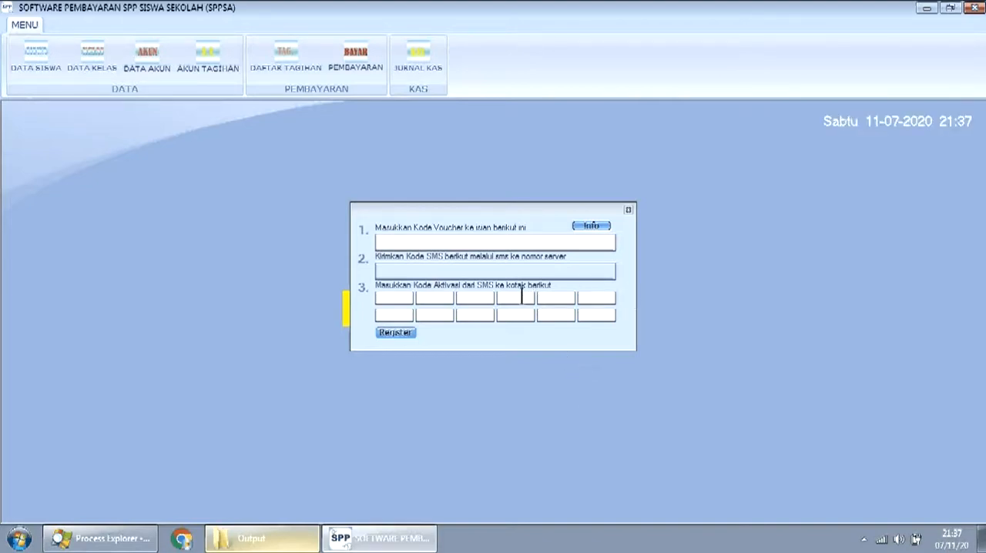
- View the registration instructions and dismiss the activation dialog without registering
mouse_move(460, 218)
left_mouse_down()
mouse_move(420, 194)
mouse_move(442, 254)
mouse_move(461, 209)
left_mouse_up()
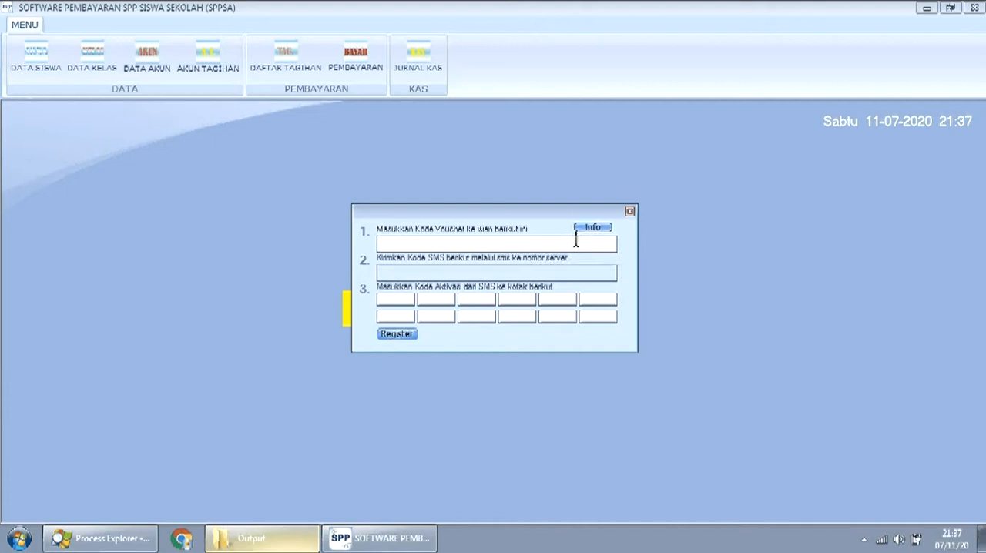
left_click(599, 230)
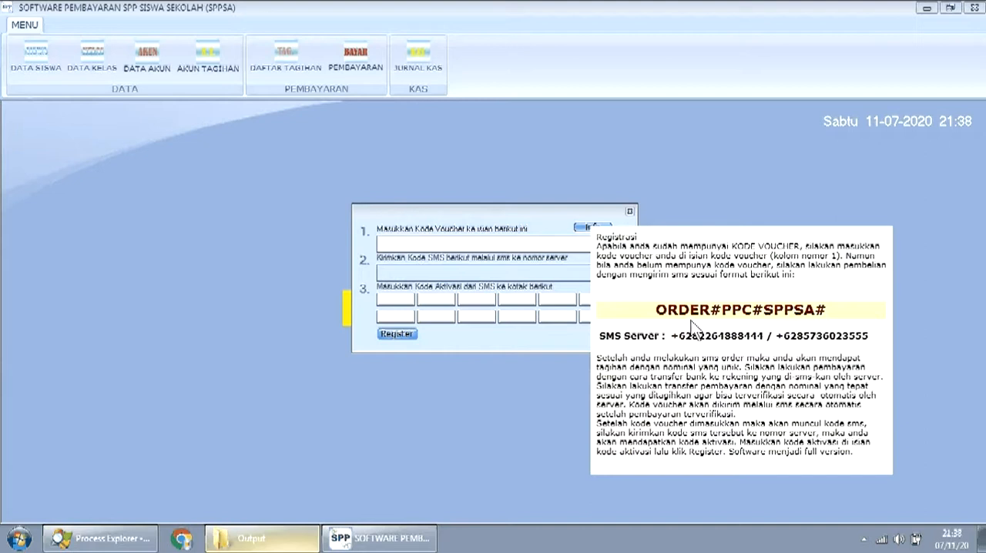
left_click(631, 212)
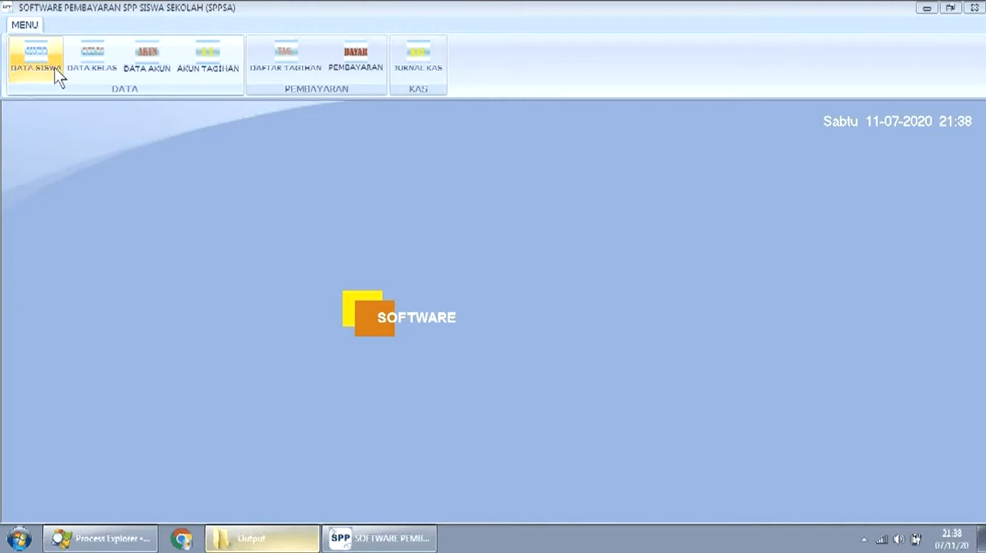
- Open the class data list and delete the class with code 3, confirming both prompts
left_click(86, 67)
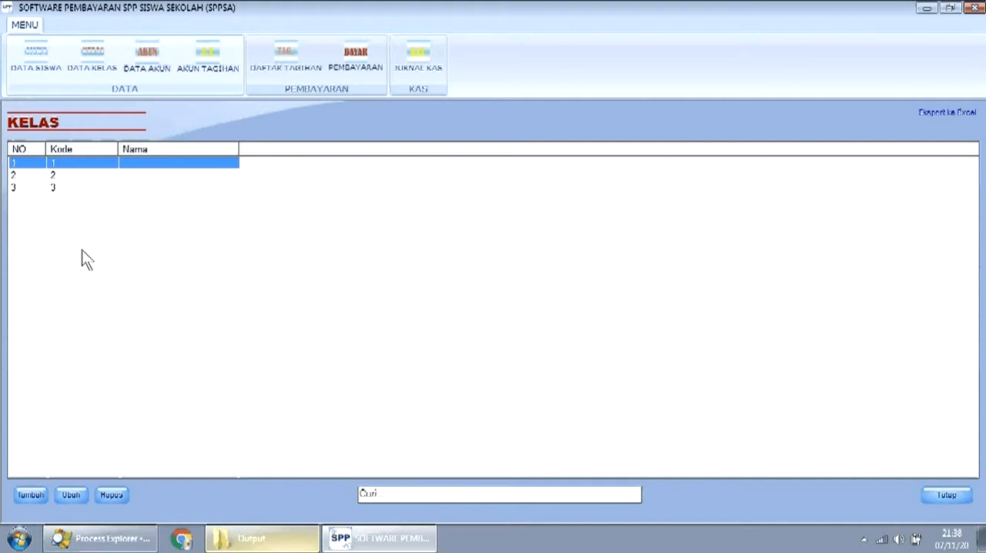
left_click(66, 188)
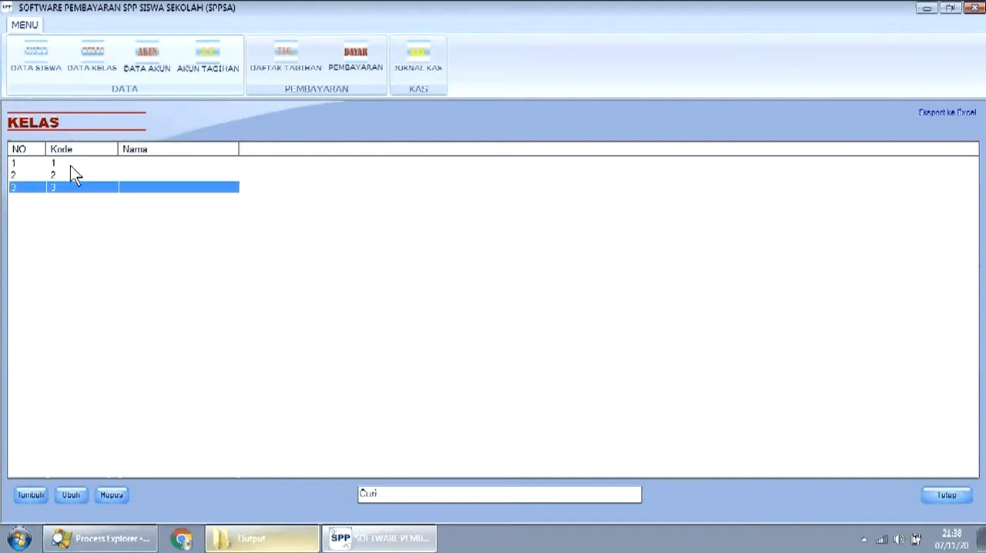
left_click(70, 163)
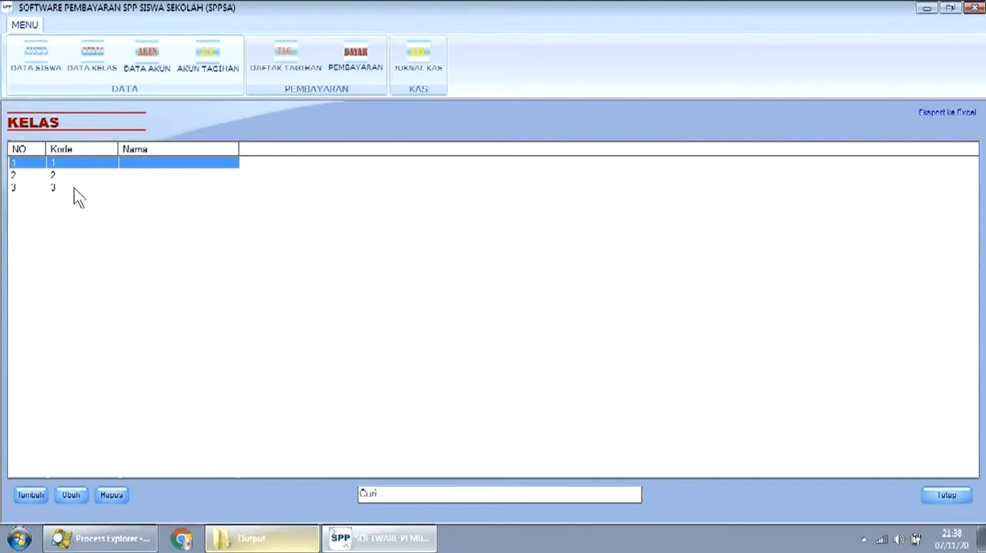
left_click(74, 189)
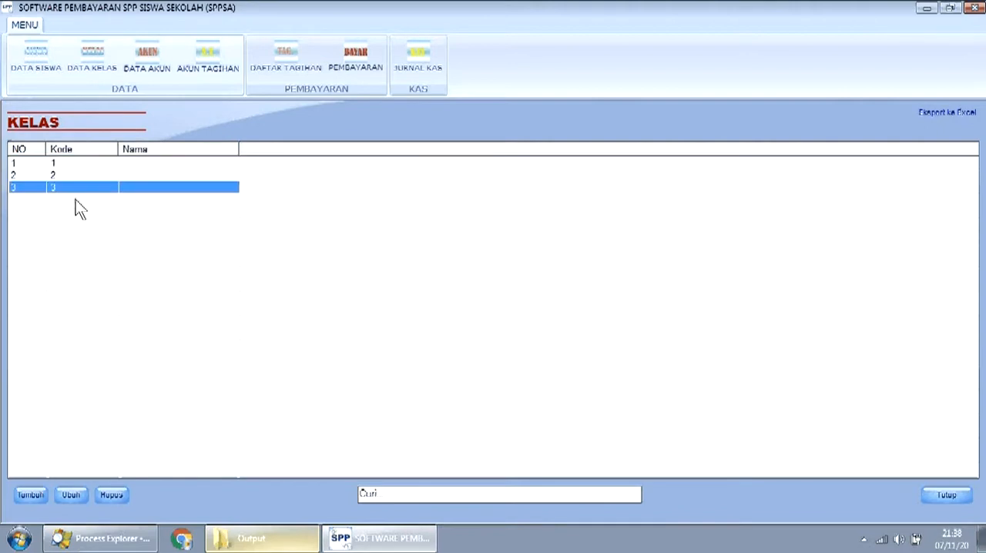
left_click(119, 498)
left_click(508, 354)
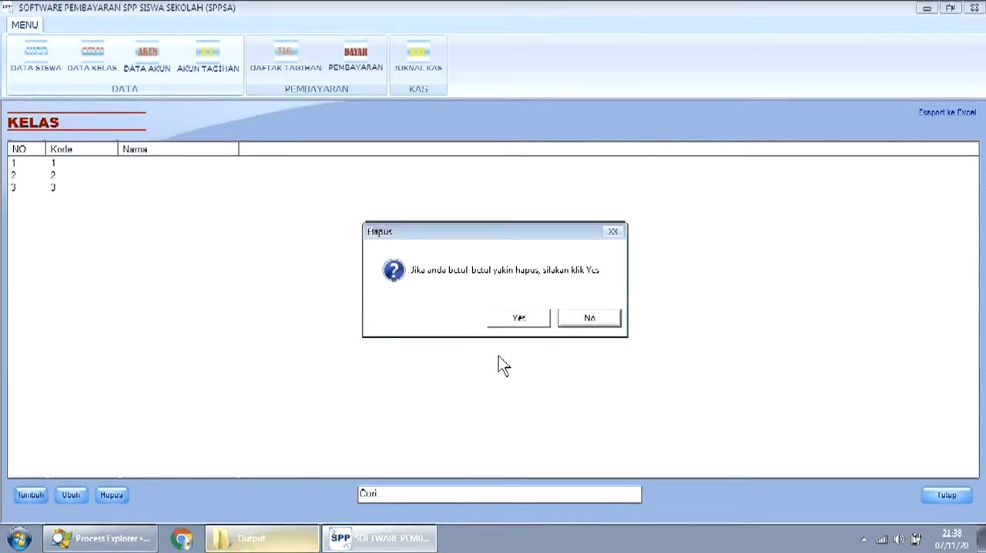
left_click(521, 320)
- Delete the remaining classes with codes 2 and 1 from the class list
left_click(104, 174)
left_click(111, 497)
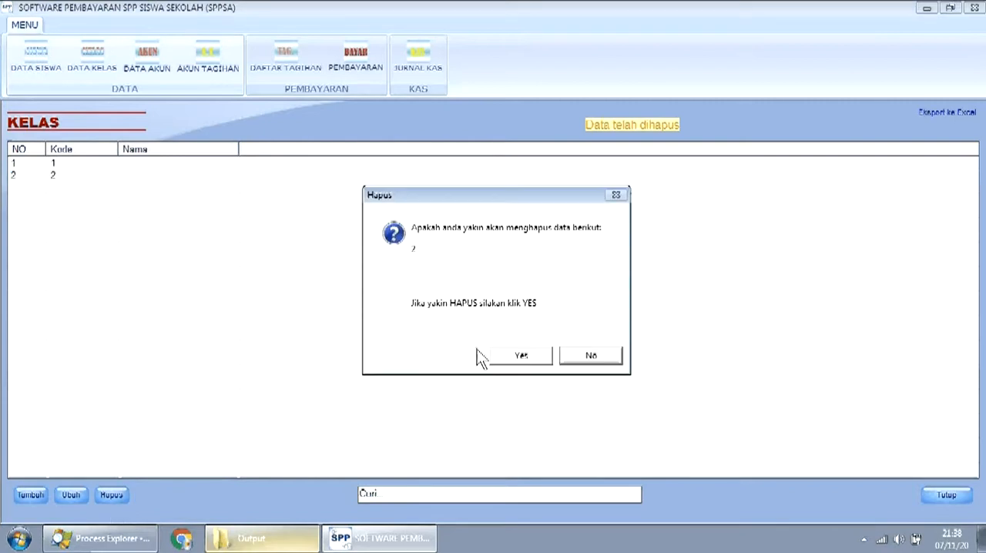
left_click(521, 356)
left_click(521, 323)
left_click(140, 165)
left_click(116, 498)
left_click(521, 353)
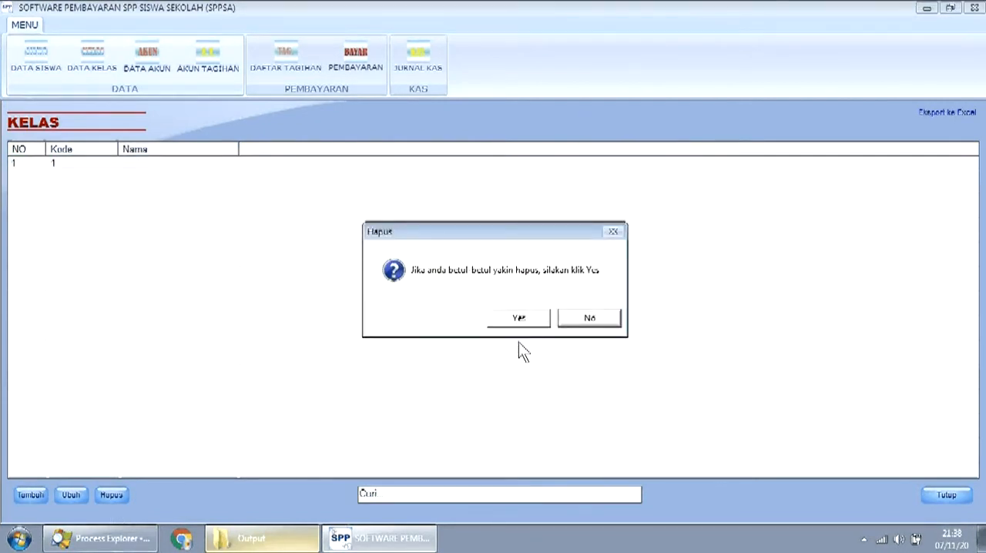
left_click(519, 319)
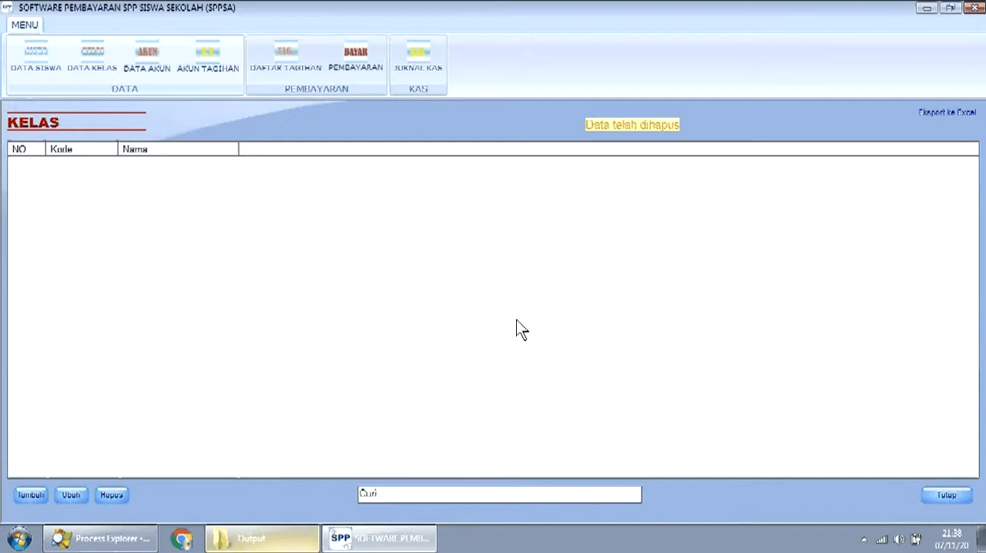
- Add a class with code 7 and name 7, and save it
left_click(30, 494)
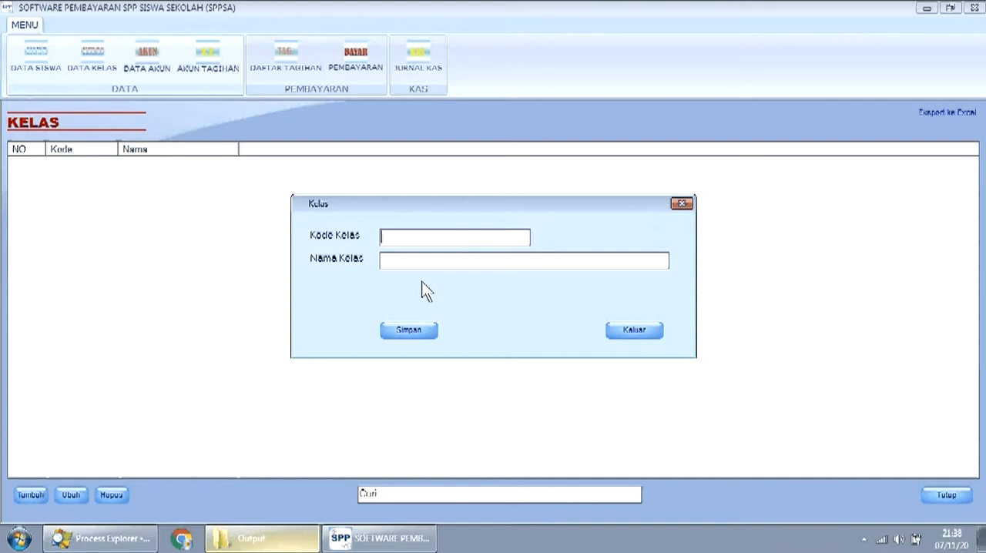
type("7")
left_click(418, 262)
type("7")
left_click(424, 328)
- Add a class with code 8 and name 8, and save it
left_click(23, 494)
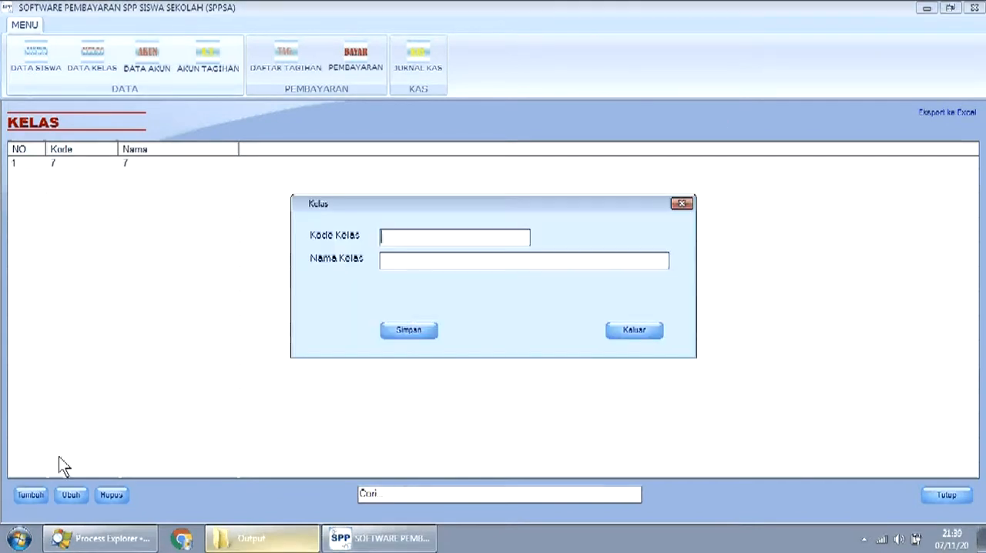
type("8")
left_click(419, 258)
type("8")
left_click(413, 330)
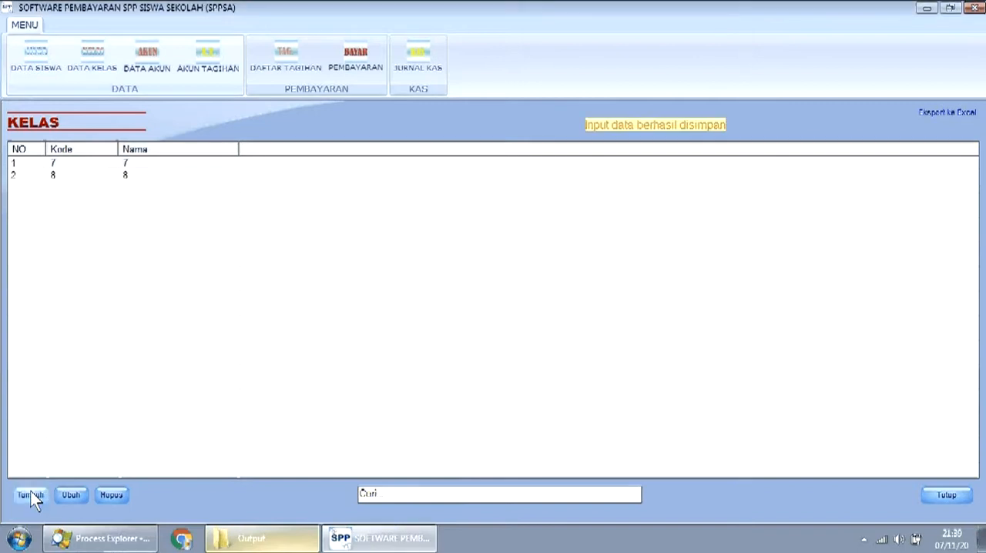
- Add a class with code 9 and name 9, and save it
left_click(31, 495)
type("9")
left_click(432, 259)
type("9")
left_click(429, 331)
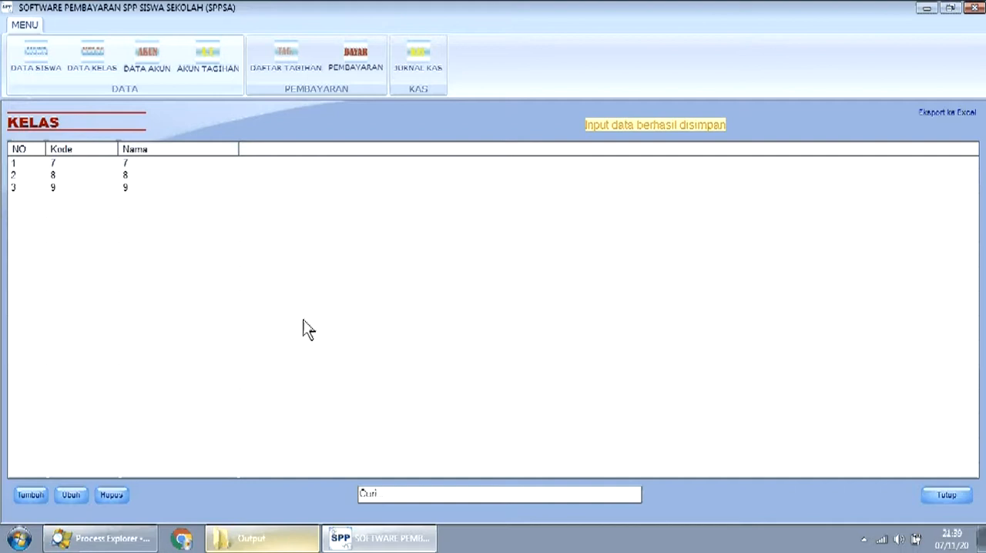
- Open the student data list, look at its Excel import page, and return to the list
left_click(46, 71)
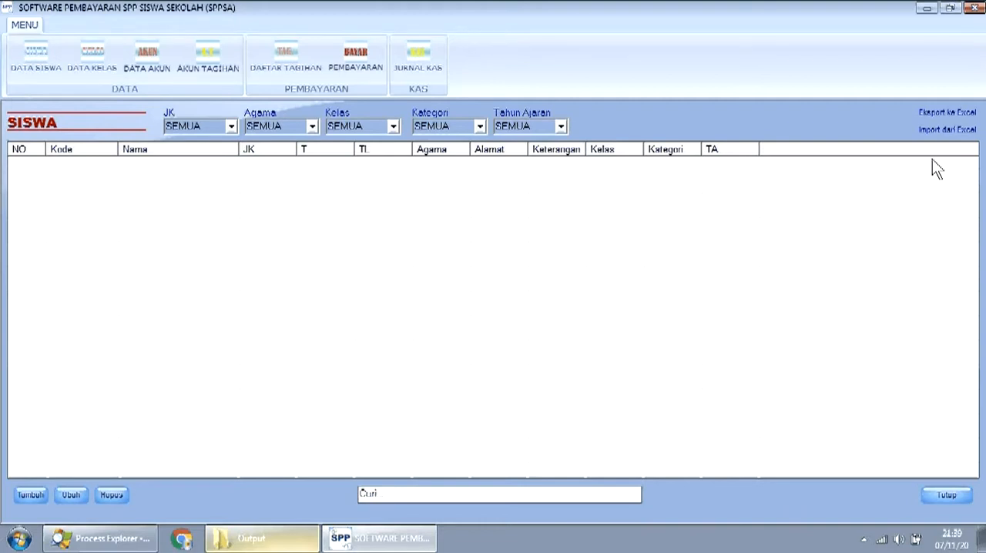
left_click(946, 129)
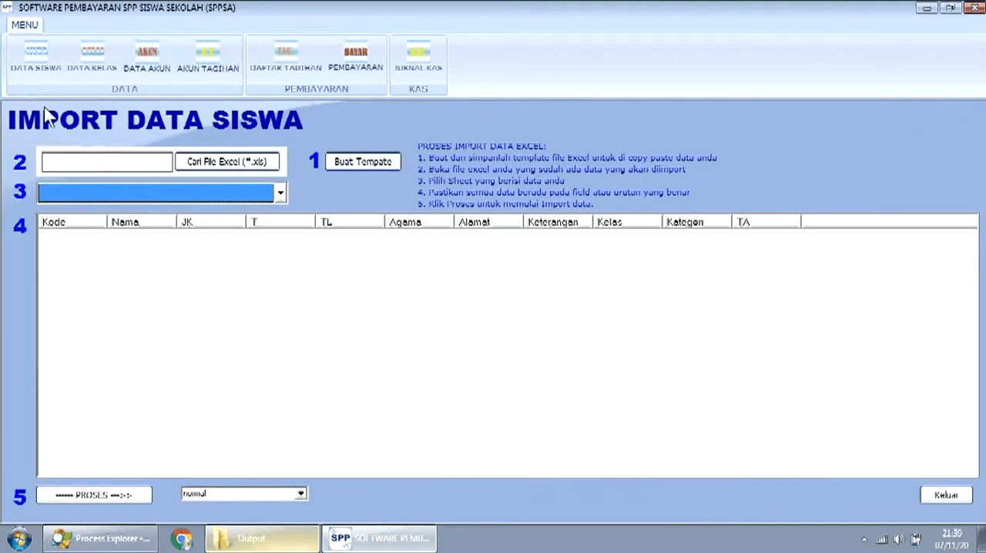
left_click(30, 66)
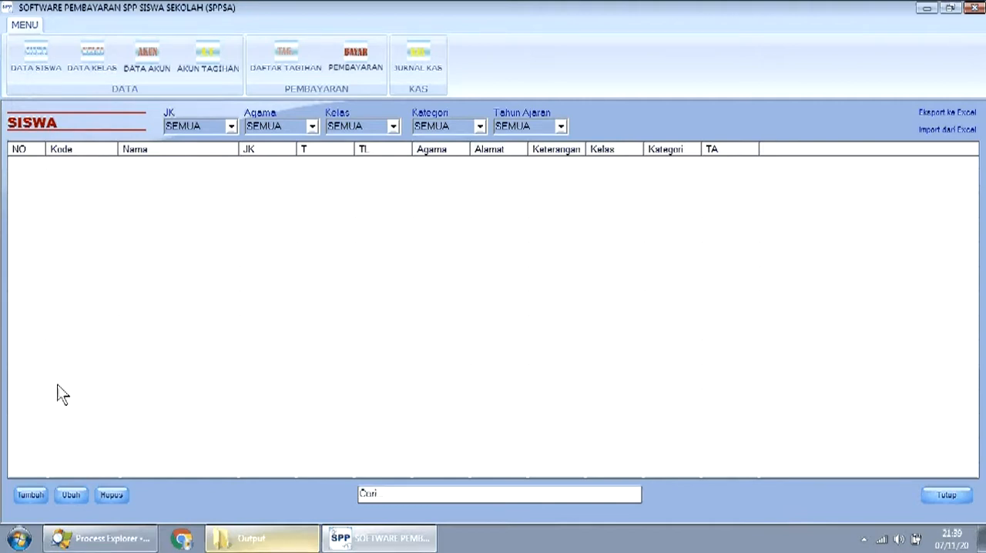
- Start a new student record and enter the student's ID number and name
left_click(30, 497)
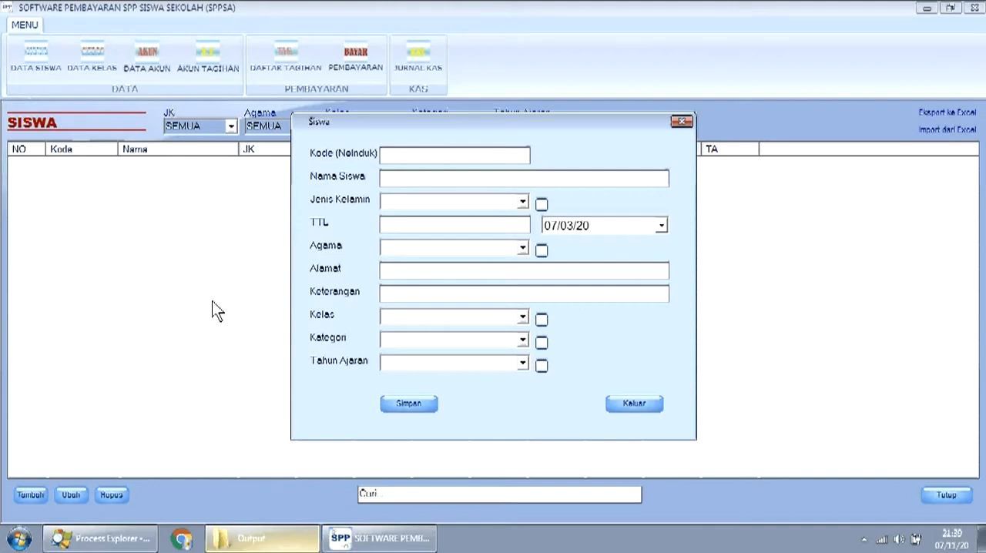
type("1234")
left_click(394, 178)
type("Budi")
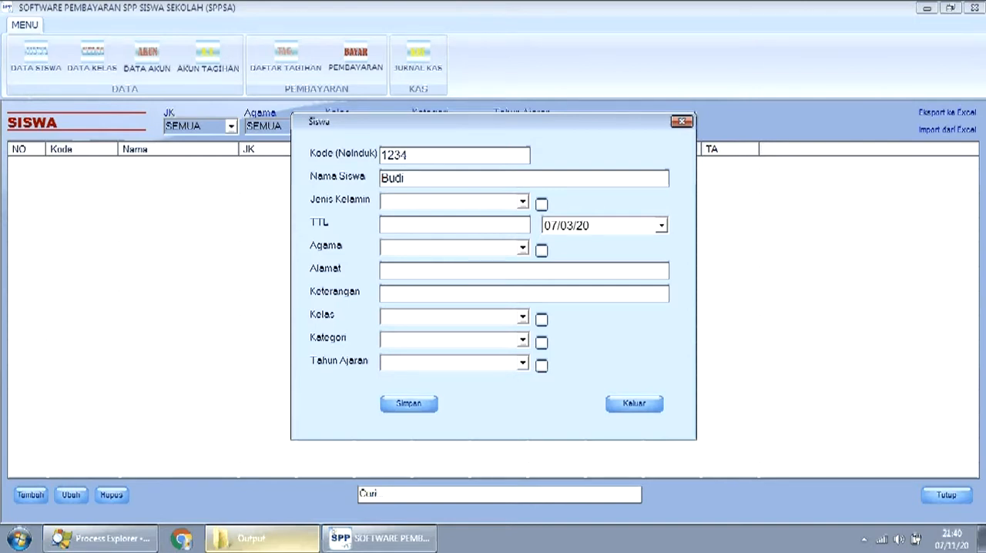
- Set the student's gender to Laki-Laki and the place of birth to Jakarta
left_click(523, 202)
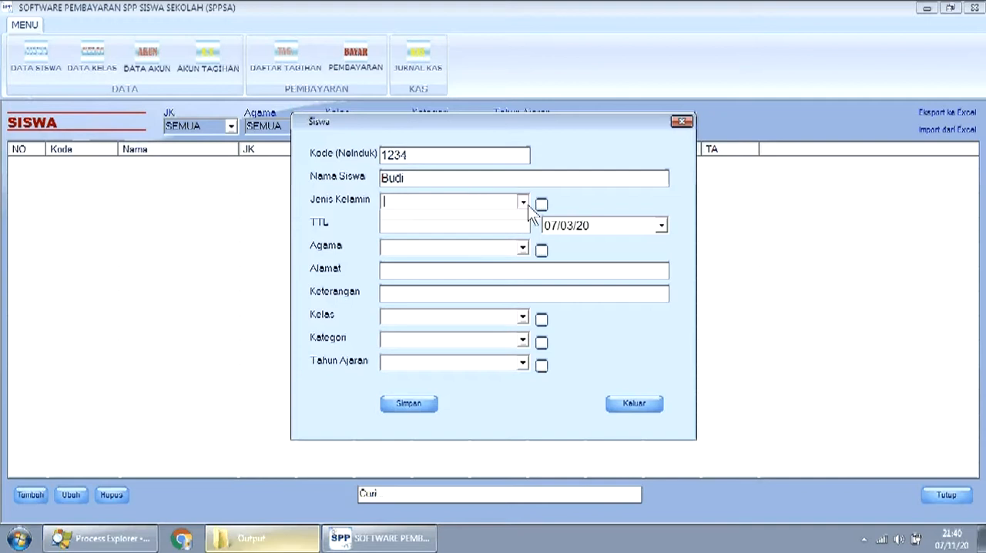
left_click(501, 215)
left_click(495, 225)
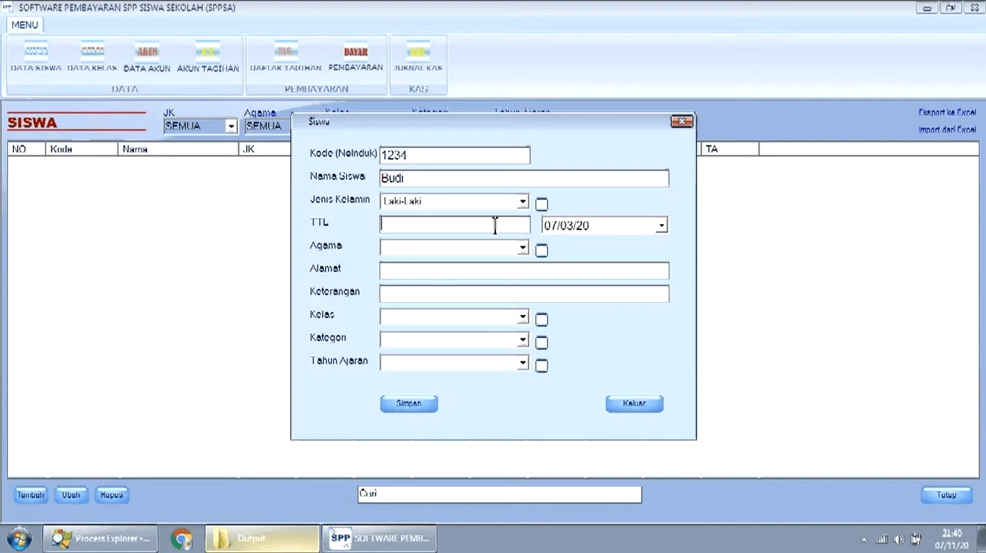
type("Jakarta")
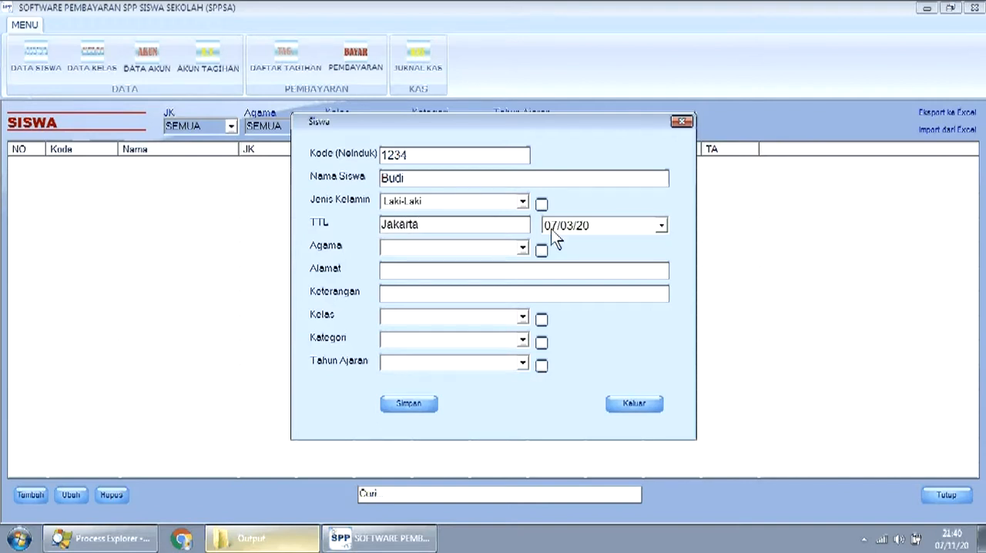
- Set the student's date of birth by changing the calendar year and picking the day
left_click(662, 226)
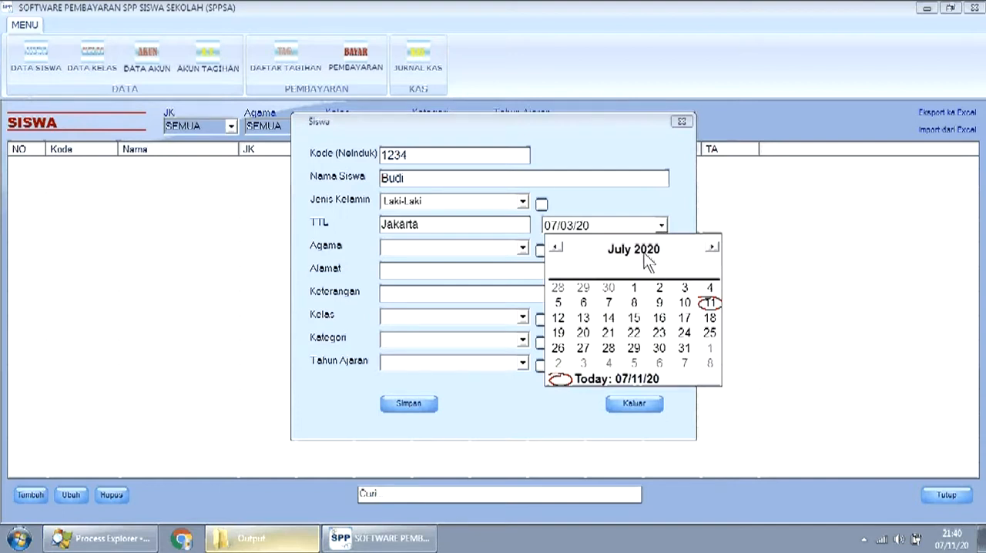
left_click(639, 250)
left_click(648, 250)
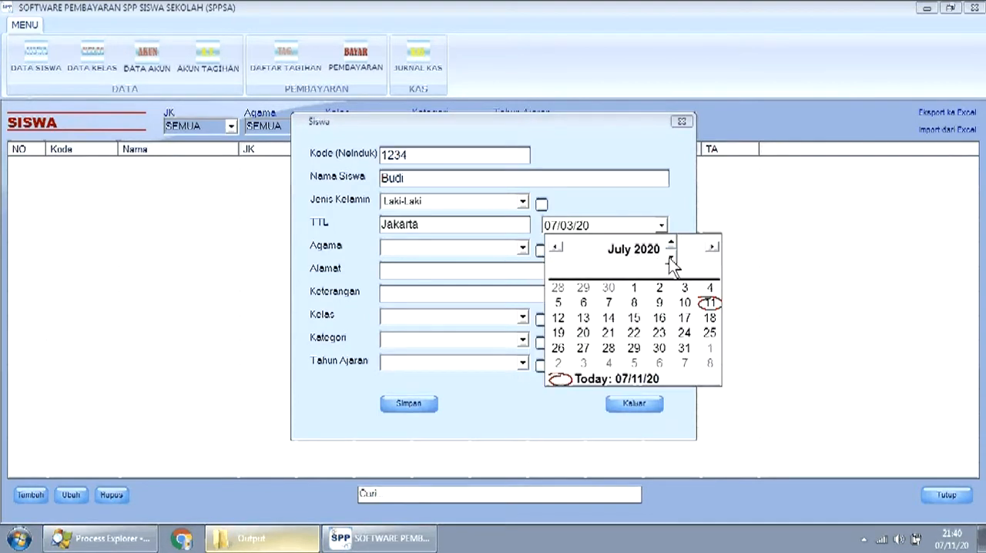
left_click(670, 260)
left_click(672, 242)
left_click(672, 243)
left_click(672, 260)
triple_click(672, 261)
double_click(671, 260)
double_click(671, 260)
double_click(671, 260)
double_click(671, 259)
left_click(671, 260)
double_click(672, 260)
double_click(671, 260)
double_click(671, 260)
triple_click(671, 260)
left_click(671, 260)
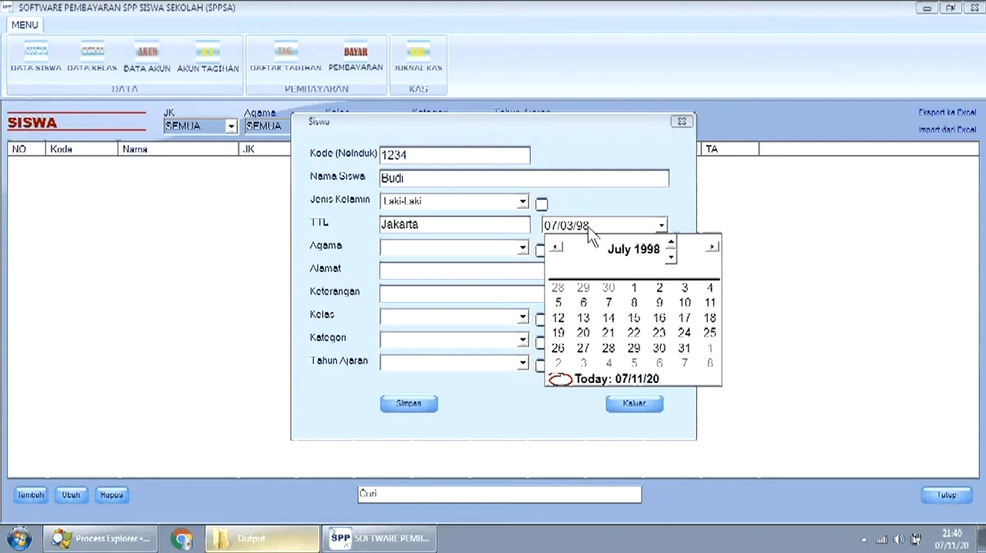
left_click(633, 288)
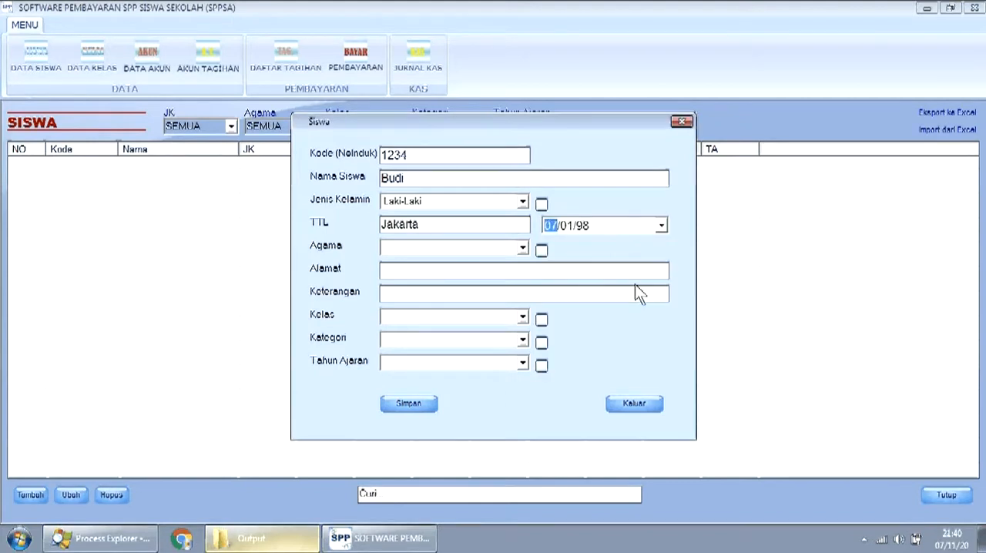
- Set the student's religion to Islam, and view the editable religion list before closing it
left_click(524, 248)
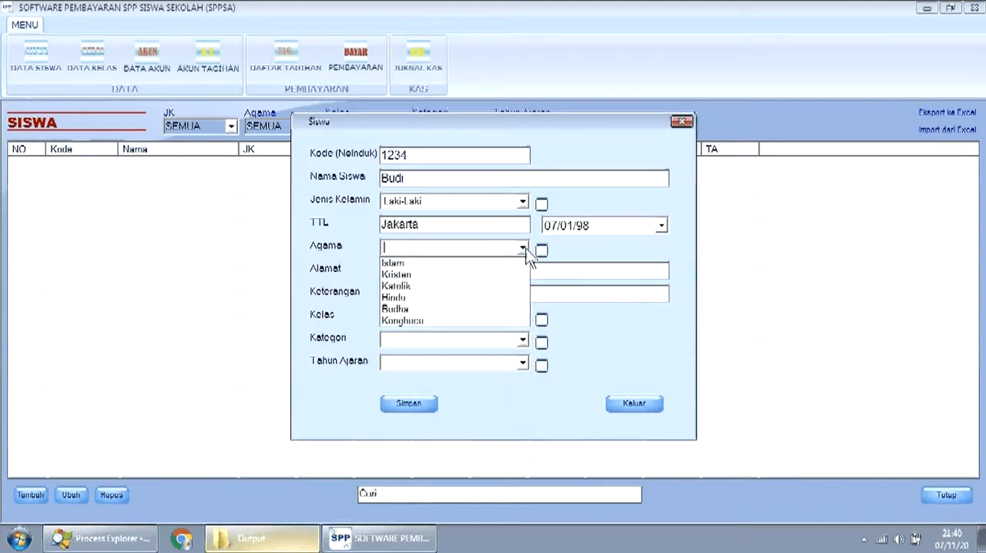
left_click(495, 264)
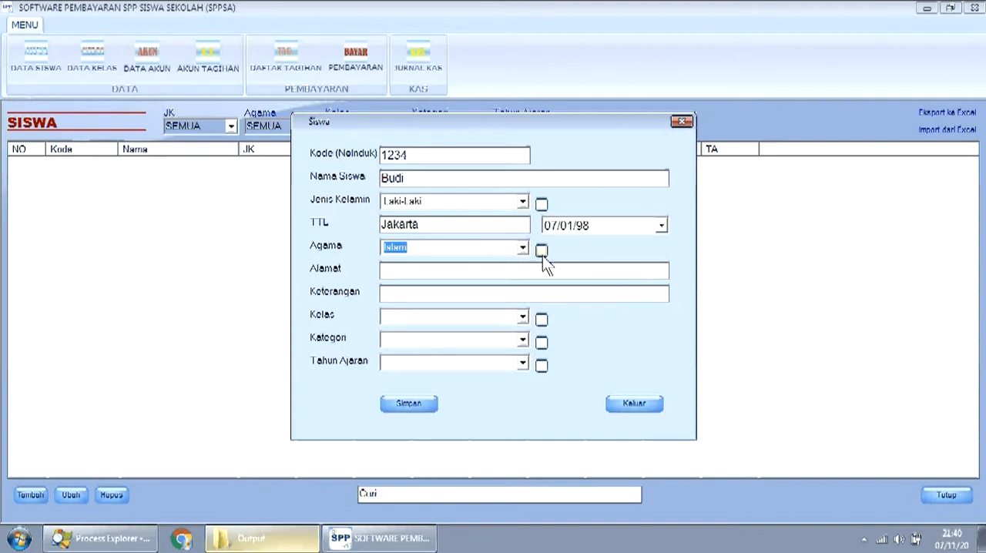
left_click(542, 253)
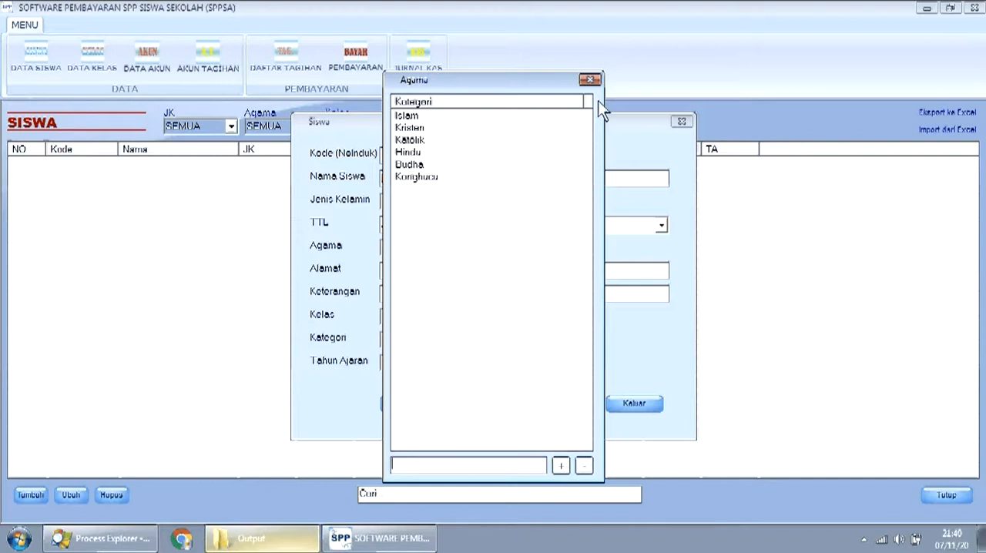
left_click(590, 80)
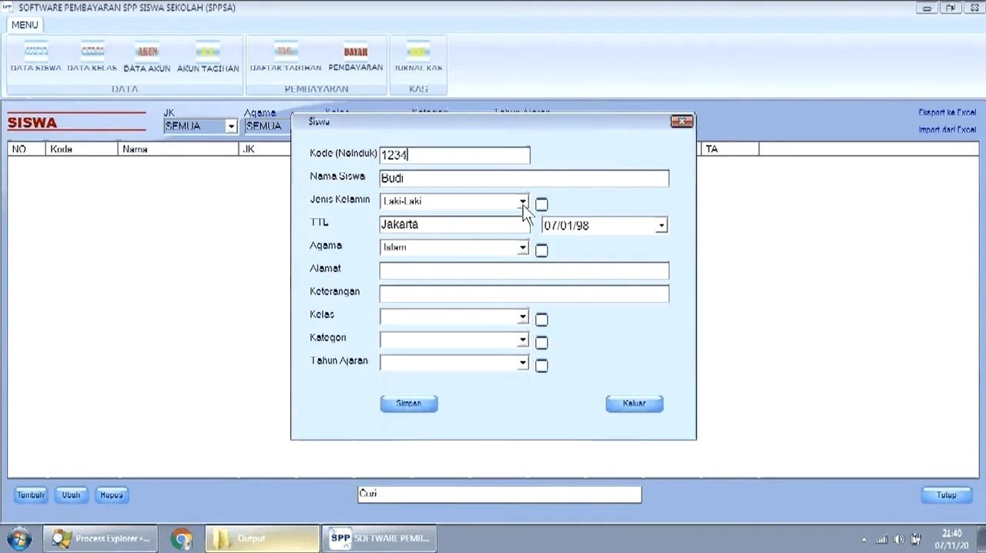
- Enter the student's address in the new record
left_click(516, 271)
type("Jln Abc")
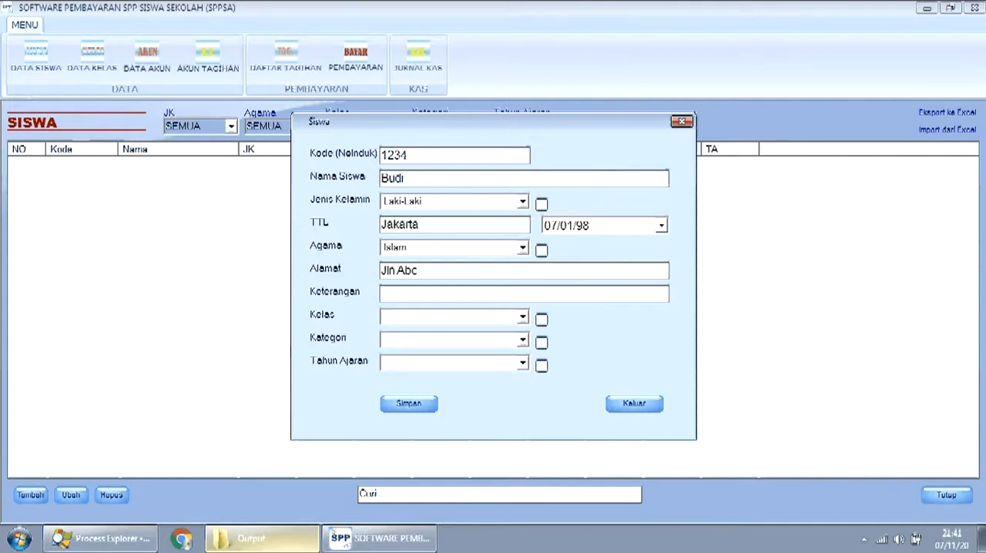
- Set the student's class to 7 and check the category choices
left_click(520, 317)
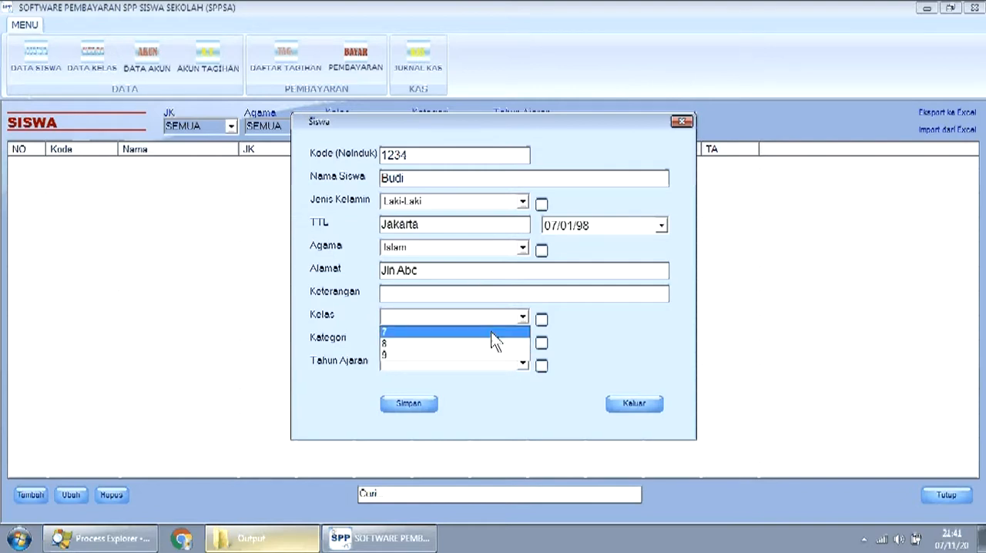
left_click(493, 332)
left_click(523, 340)
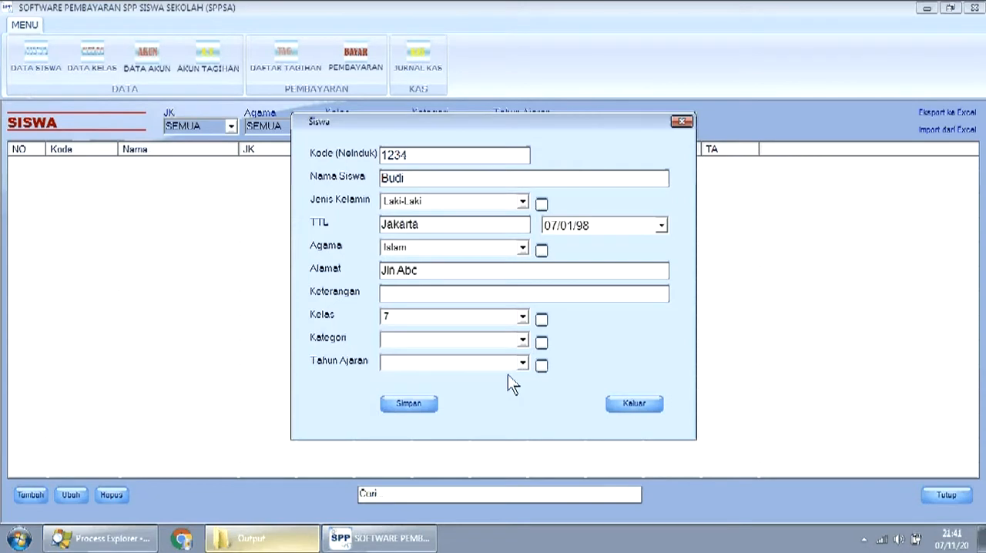
- View the editable school year list, set the student's school year to 2020/2021, and save the record
left_click(524, 366)
left_click(542, 366)
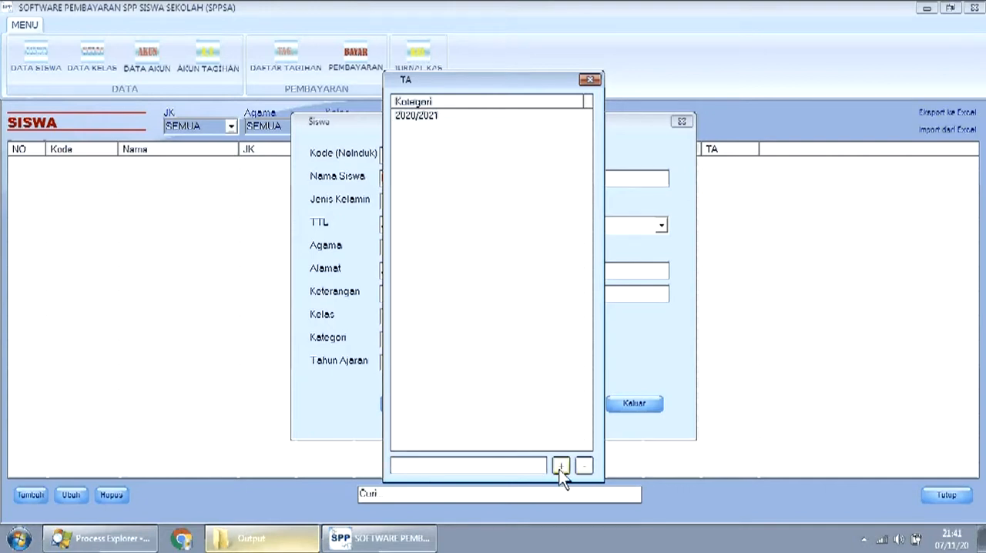
left_click(590, 81)
left_click(524, 363)
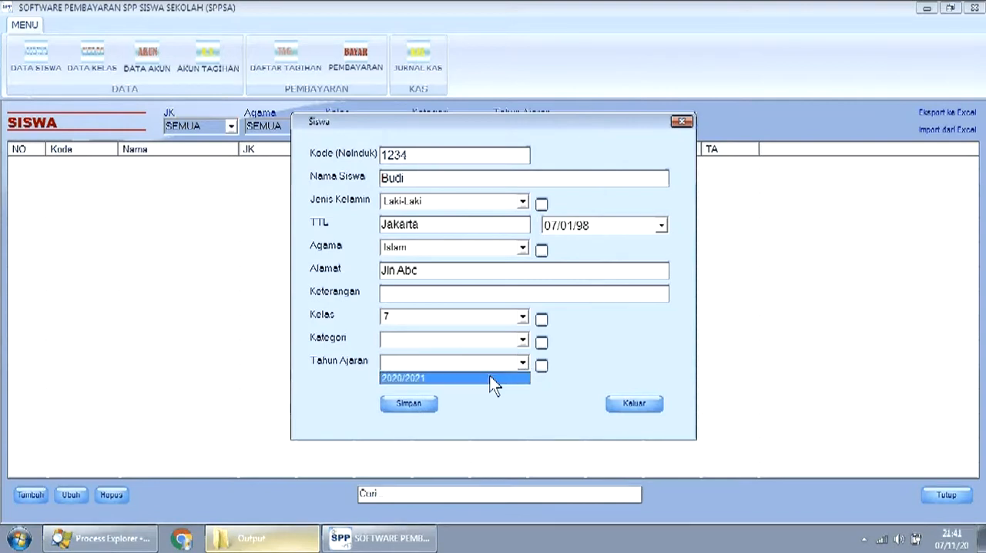
left_click(489, 378)
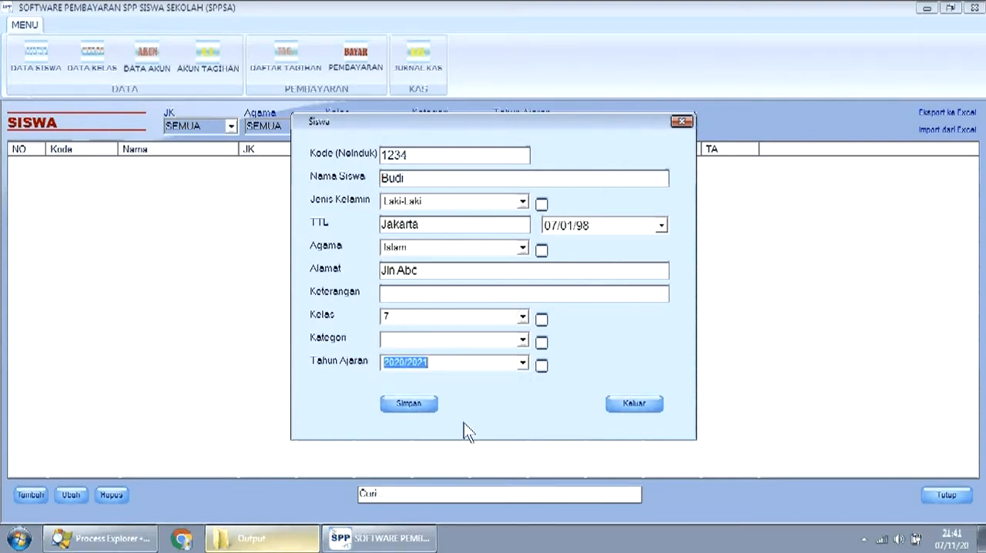
left_click(421, 406)
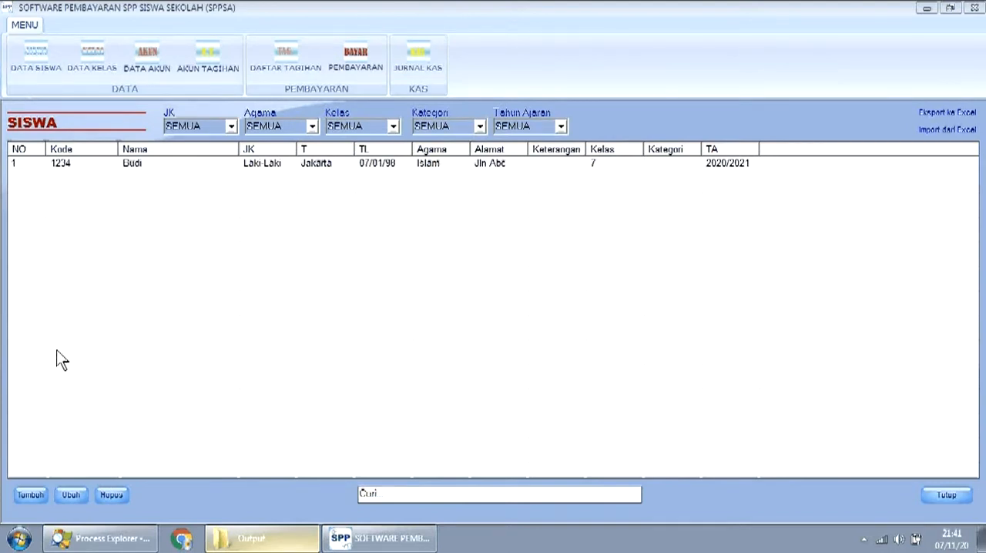
- Add a second student record and enter the student number and full name
left_click(29, 493)
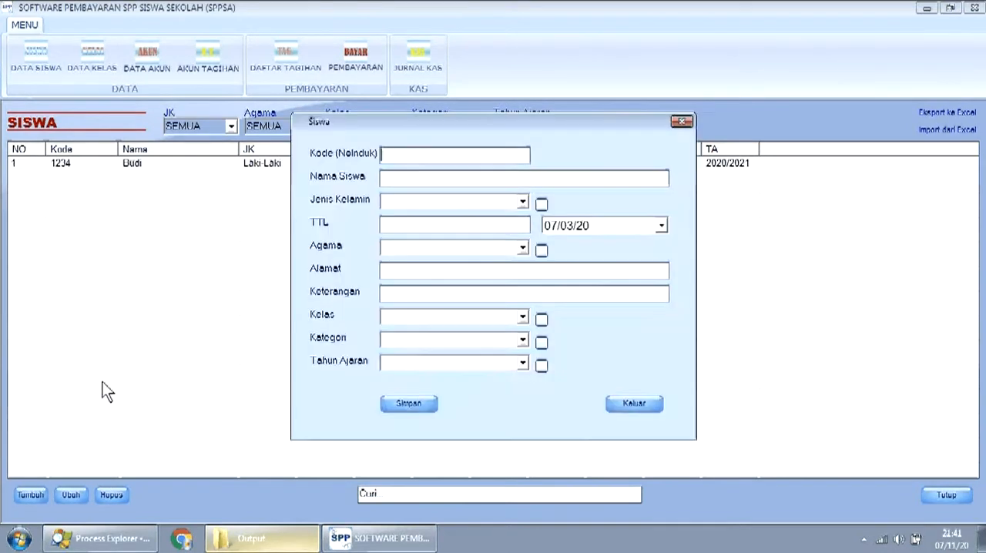
type("2222")
left_click(425, 179)
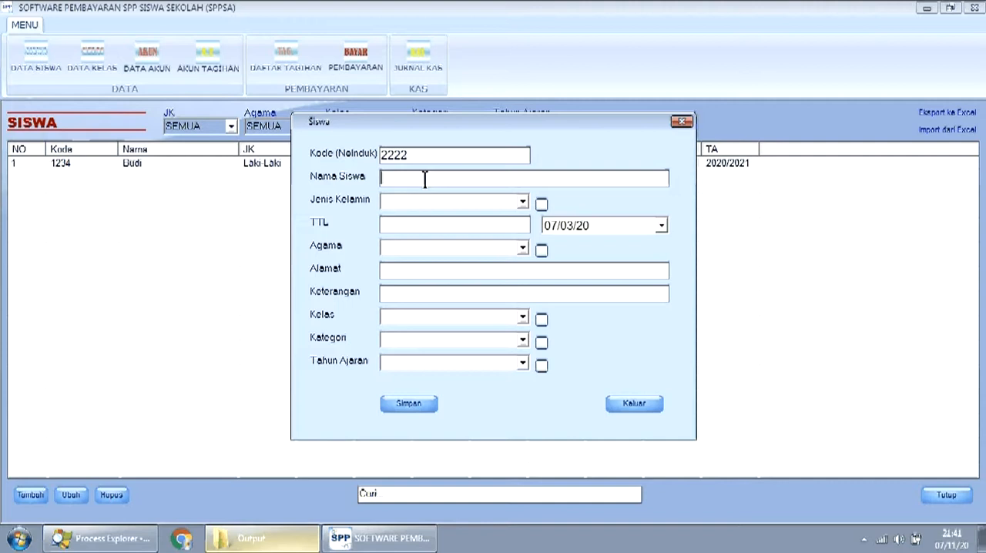
type("Ana Fadila")
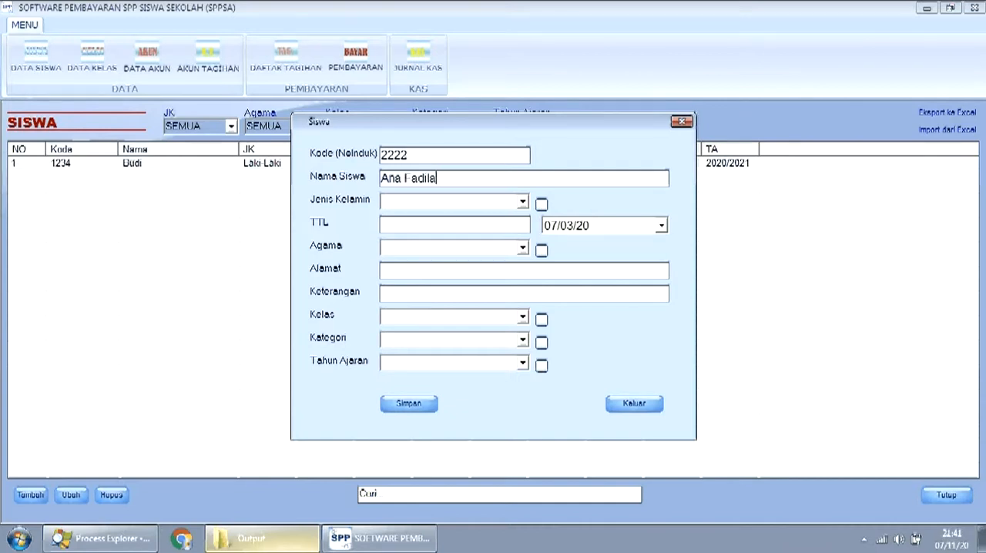
- Set the second student's gender to Perempuan and the place of birth to Jakarta
left_click(522, 203)
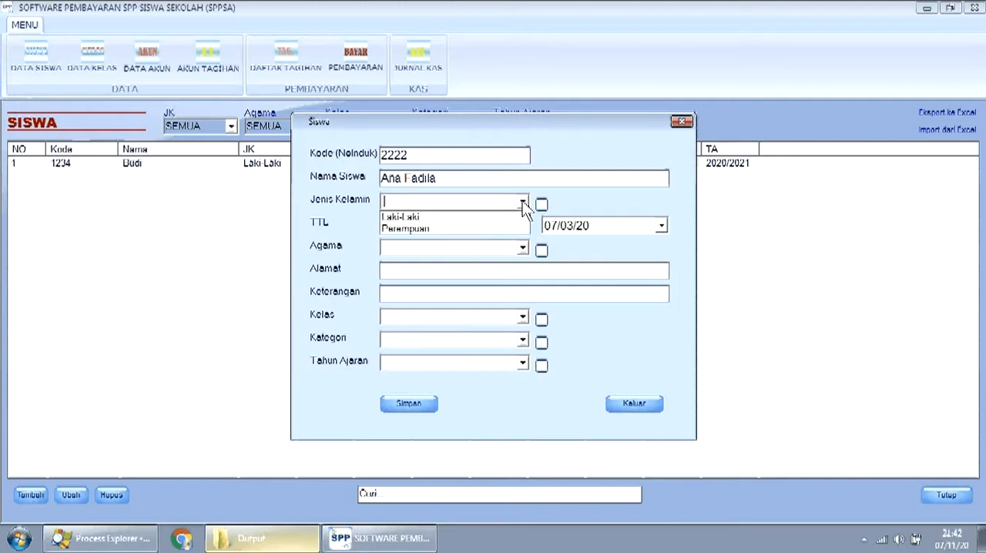
left_click(492, 229)
left_click(493, 225)
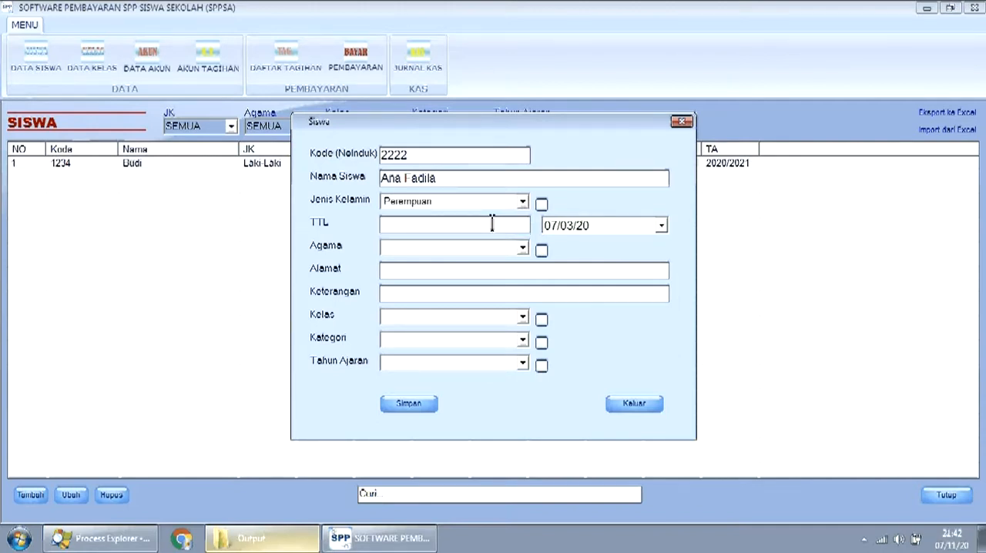
type("Jakarta")
- Set the second student's date of birth by changing the calendar year and picking the day
left_click(661, 225)
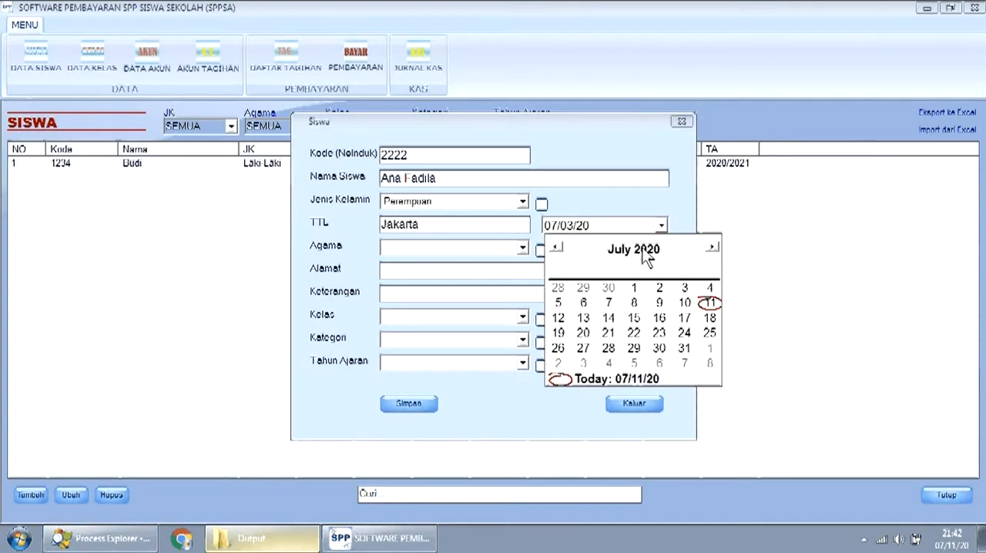
left_click(667, 254)
left_click(671, 259)
left_click(671, 260)
left_click(671, 260)
left_click(672, 260)
left_click(671, 260)
left_click(671, 259)
left_click(671, 259)
left_click(672, 260)
left_click(671, 260)
left_click(672, 260)
left_click(671, 259)
left_click(672, 260)
left_click(671, 259)
left_click(671, 260)
left_click(672, 260)
left_click(671, 260)
left_click(671, 260)
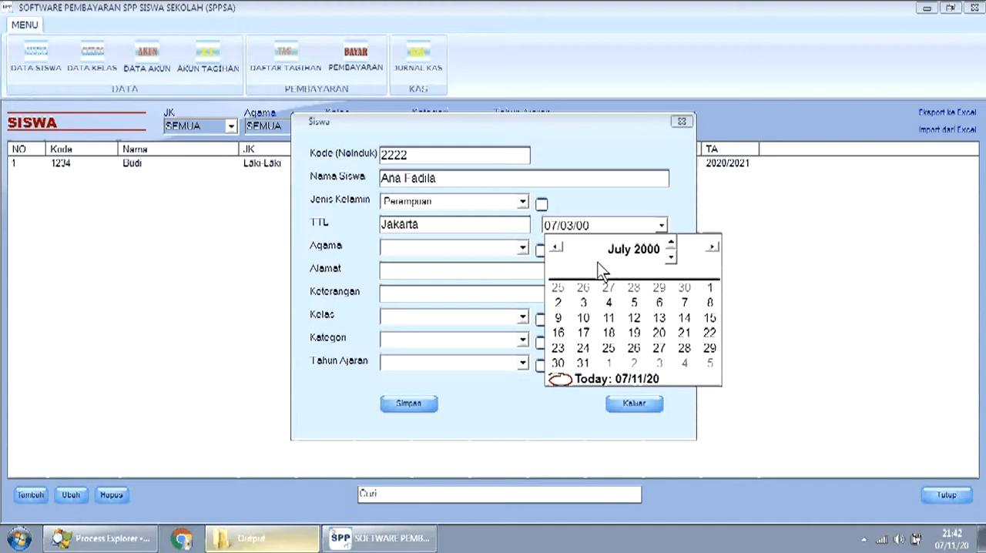
left_click(672, 245)
left_click(673, 244)
left_click(673, 244)
left_click(672, 244)
left_click(673, 245)
left_click(673, 245)
left_click(673, 244)
left_click(673, 244)
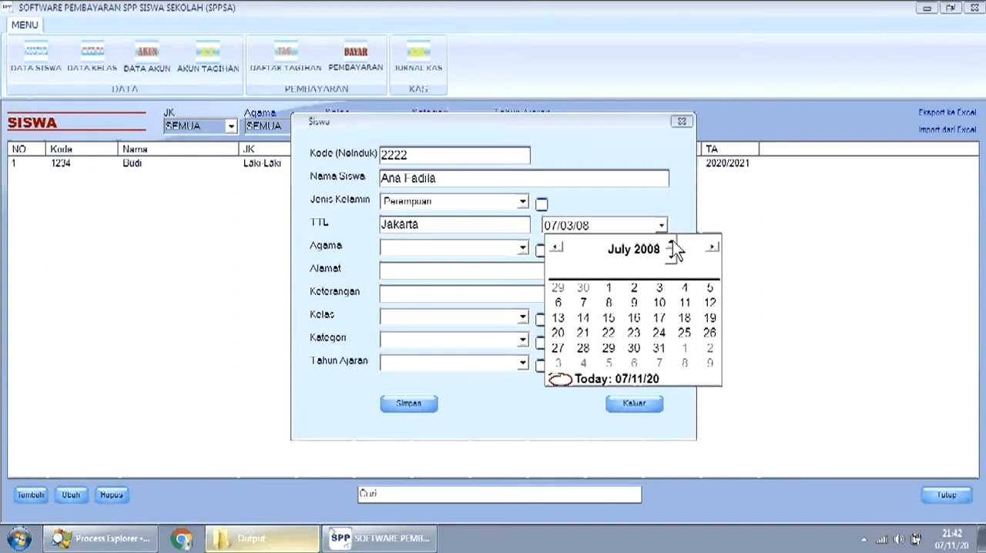
left_click(671, 255)
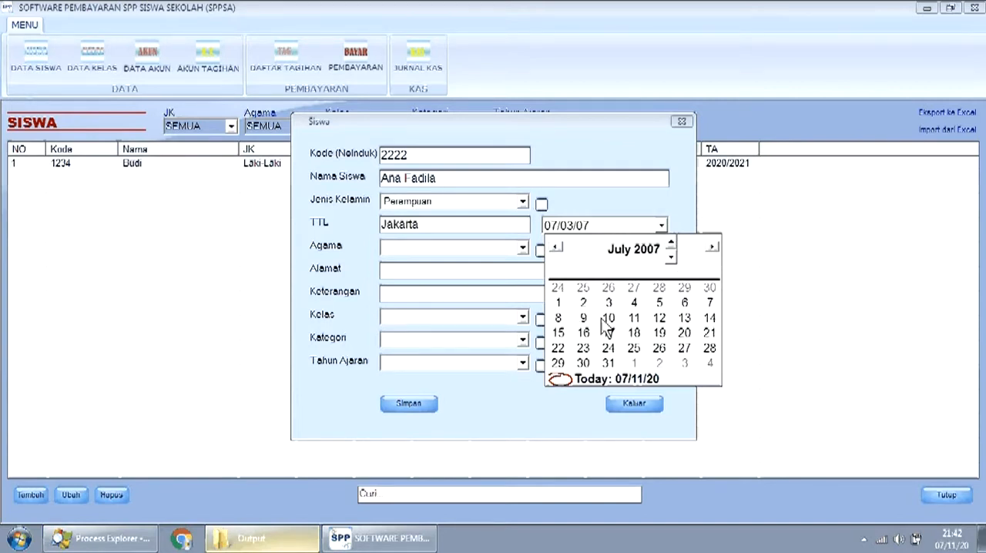
left_click(634, 303)
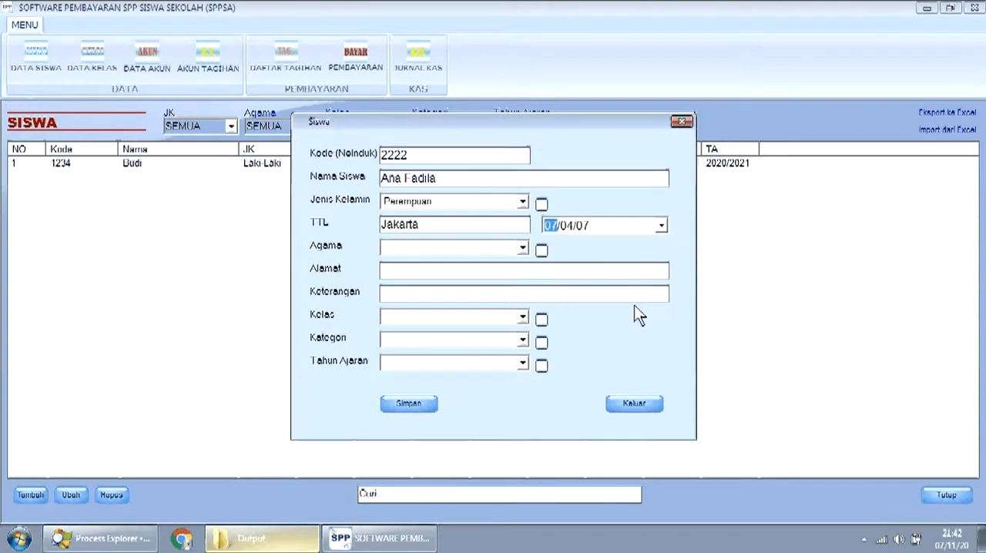
- Set the second student's religion to Islam and class to 7, leaving the address blank
left_click(521, 249)
left_click(515, 261)
left_click(451, 277)
left_click(523, 316)
left_click(512, 331)
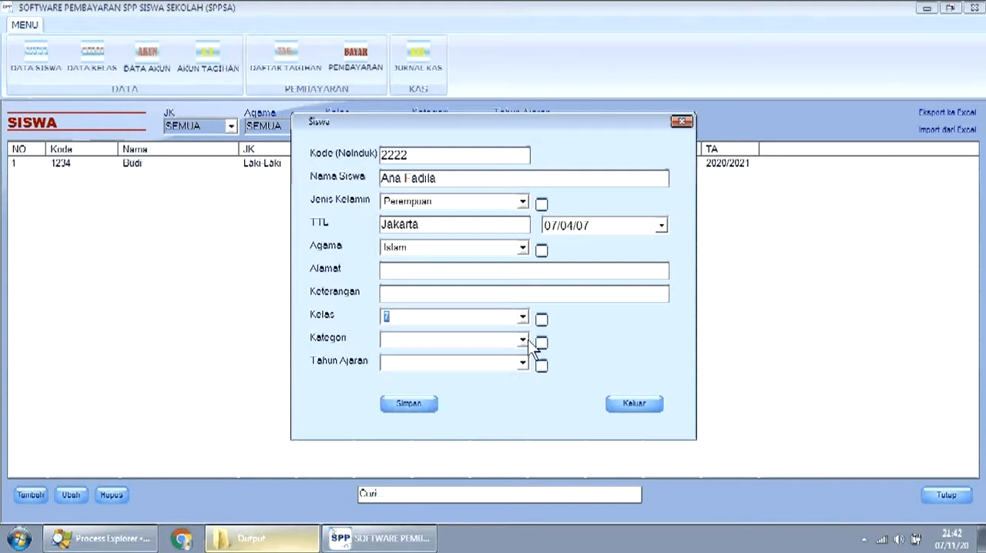
- Set the second student's school year to 2020/2021 and save the record
left_click(523, 363)
left_click(516, 375)
left_click(428, 404)
- Reopen the first student's record, change the birth year in the date of birth, and save the edit
double_click(254, 163)
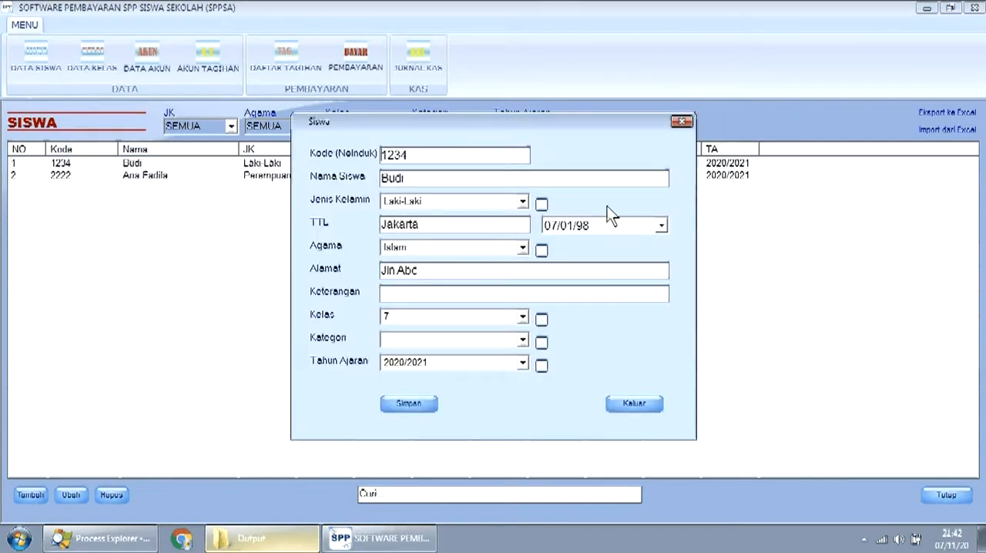
left_click(662, 226)
left_click(644, 249)
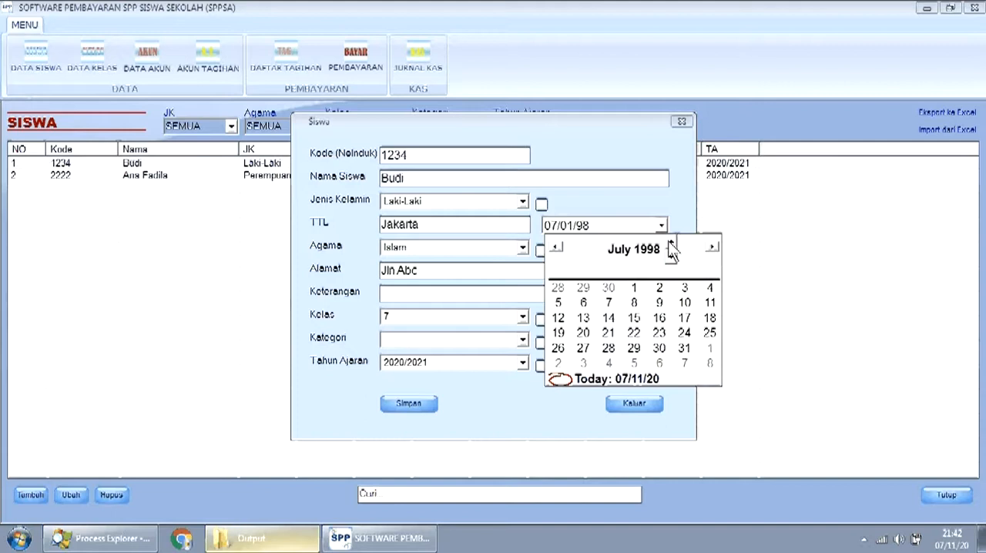
left_click(670, 245)
left_click(671, 238)
left_click(671, 238)
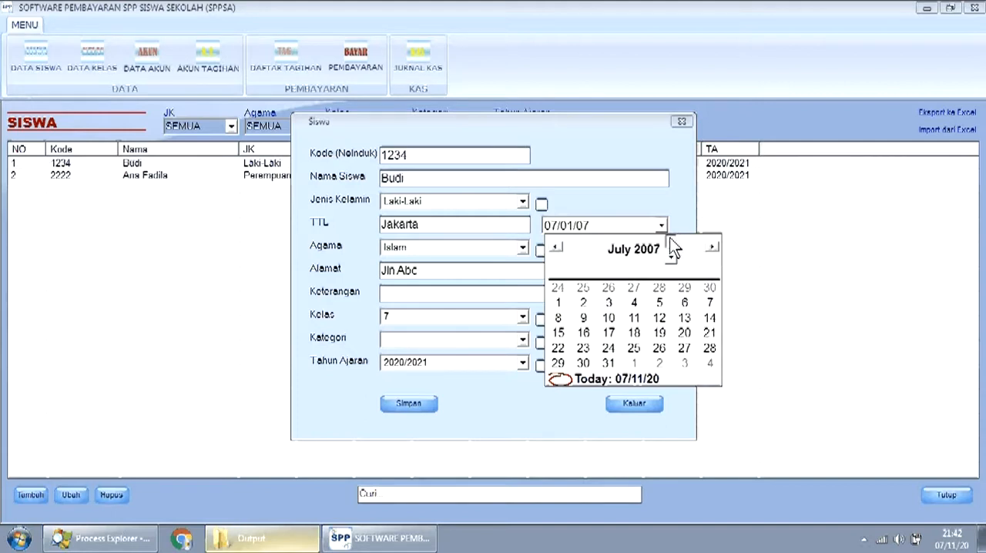
left_click(583, 416)
left_click(407, 405)
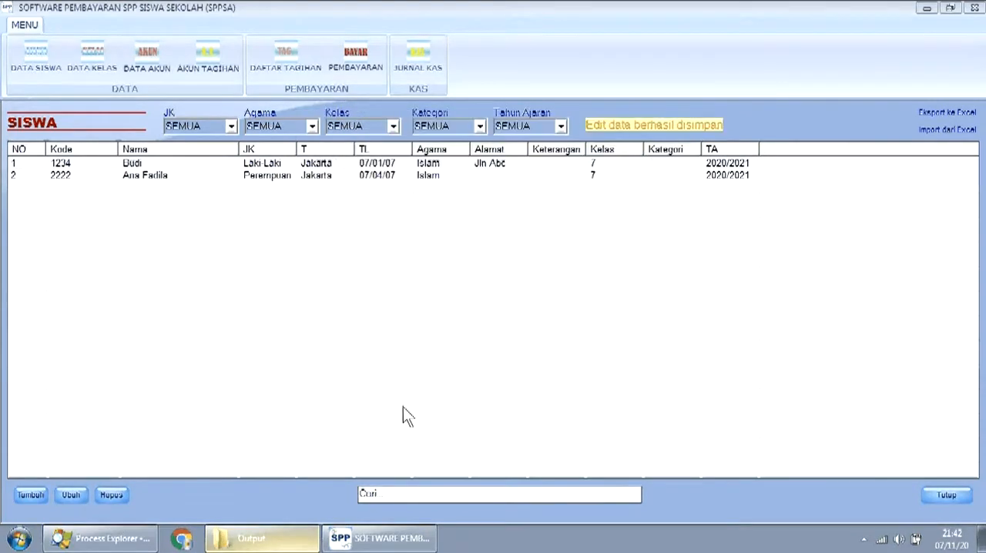
- Add a third student record and enter the student number and name
left_click(133, 178)
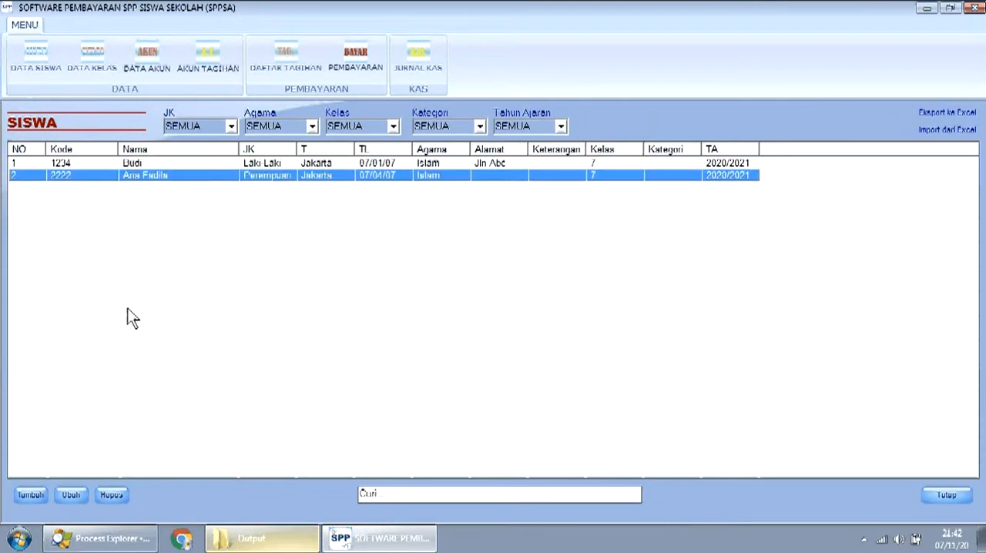
left_click(16, 497)
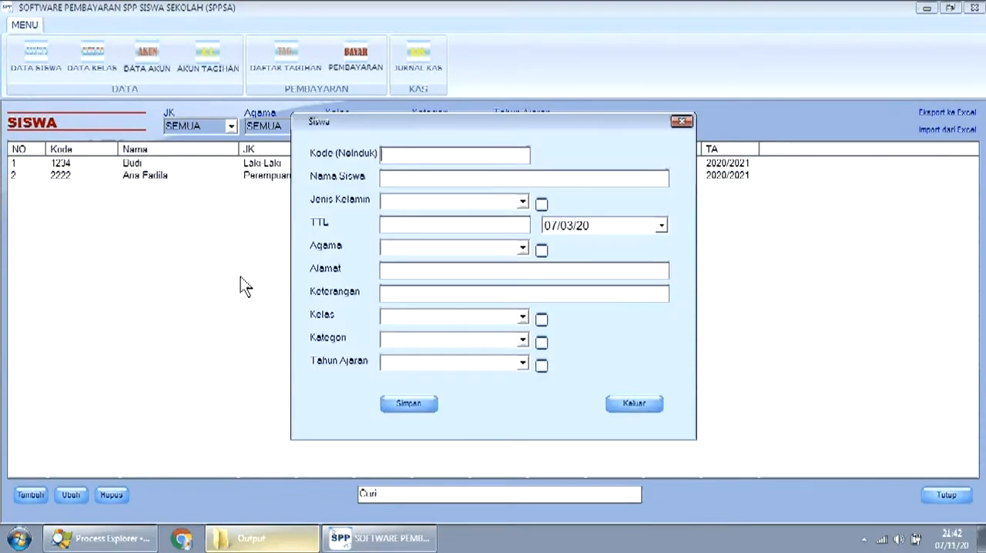
left_click(414, 156)
type("3333")
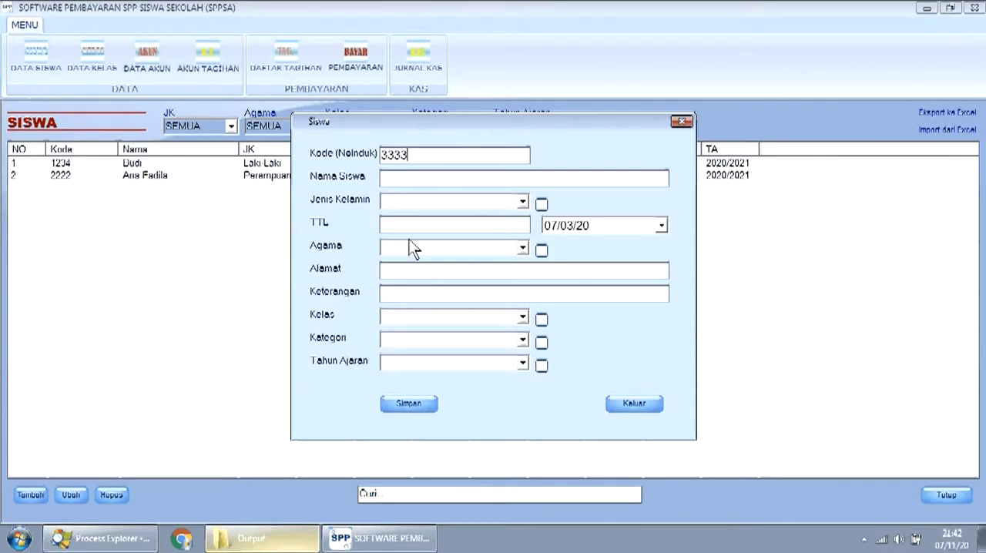
left_click(418, 182)
type("Caca")
- Set the third student's gender to Perempuan and the place of birth to Jakarta
left_click(523, 202)
left_click(509, 230)
left_click(516, 225)
type("Jakarta")
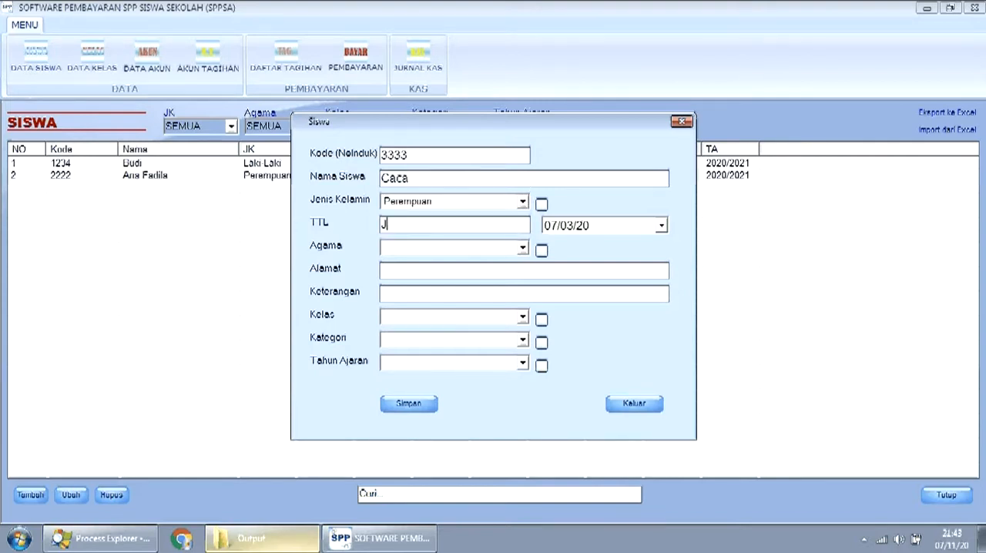
- Pick the third student's date of birth in the calendar and set the religion to Islam
left_click(662, 226)
left_click_drag(672, 258, 671, 257)
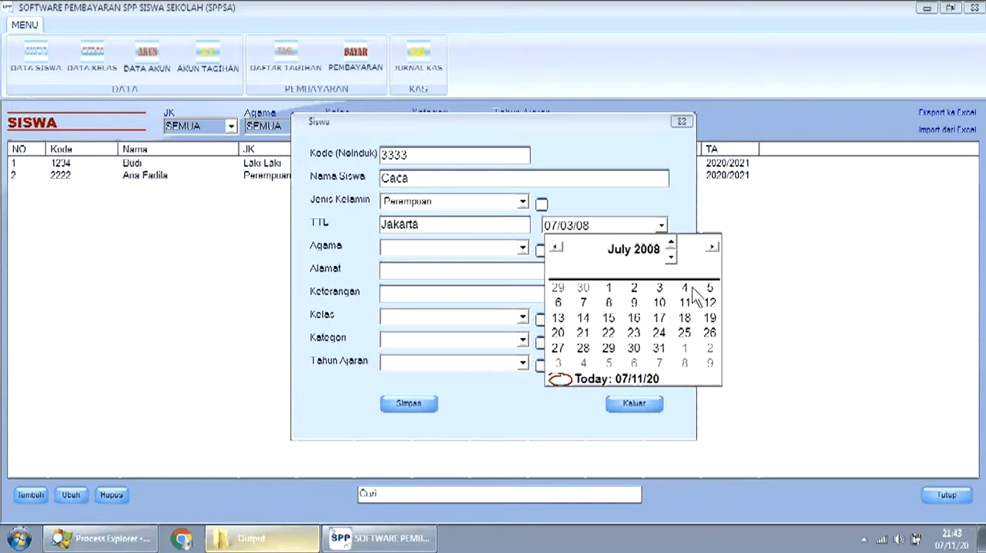
left_click(683, 288)
left_click(514, 250)
left_click(505, 262)
- Enter the third student's address
left_click(484, 269)
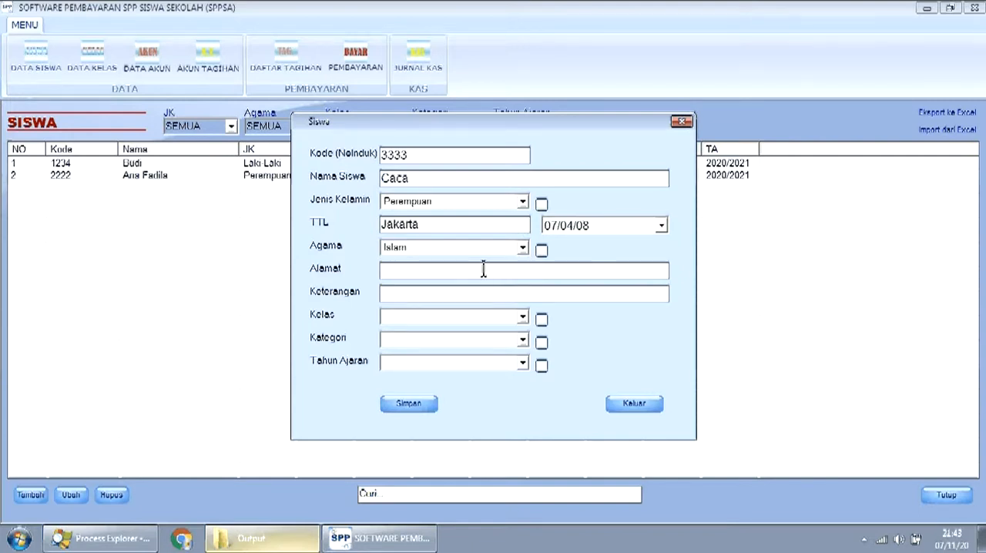
type("Jln. Defgh")
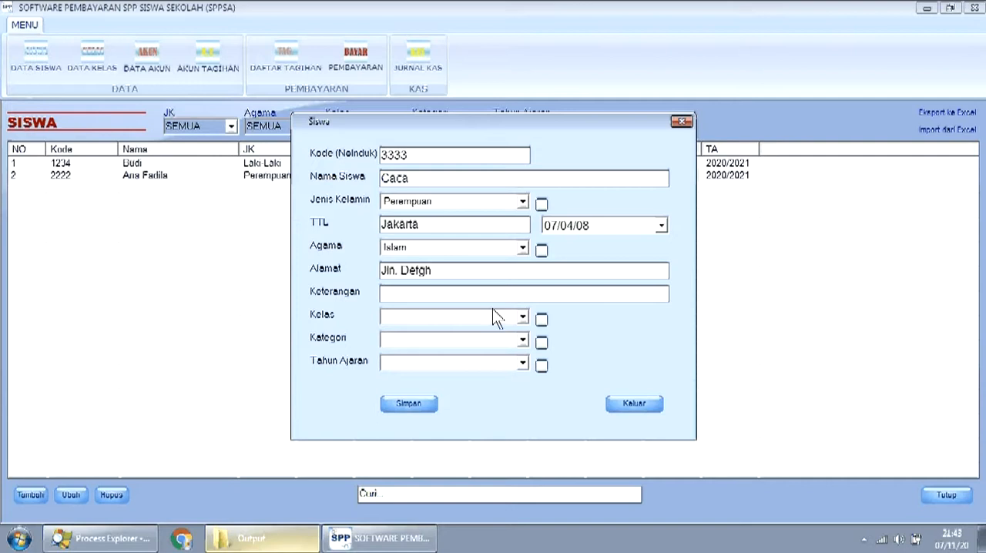
- Set the third student's class to 7 and school year to 2020/2021, and save the record
left_click(522, 318)
left_click(510, 334)
left_click(524, 365)
left_click(514, 378)
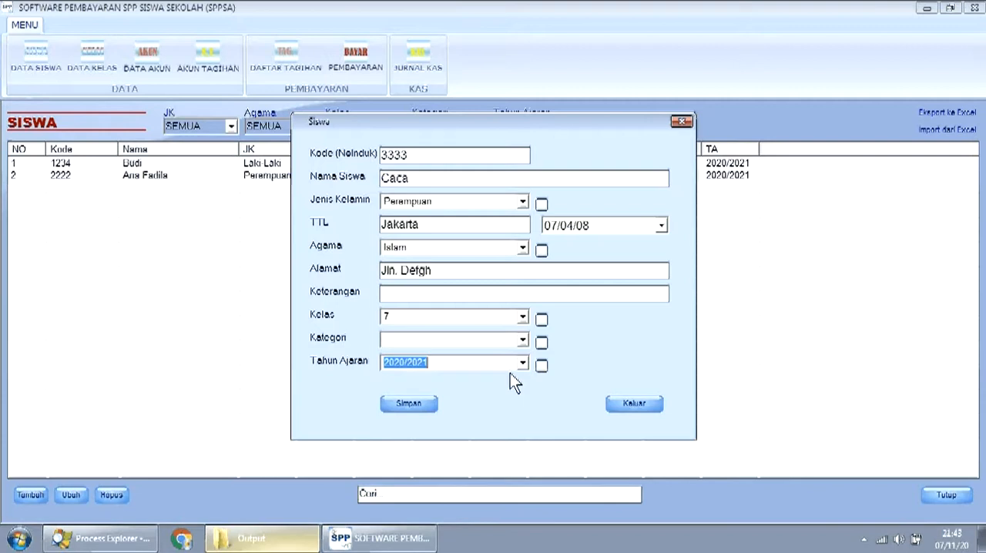
left_click(432, 403)
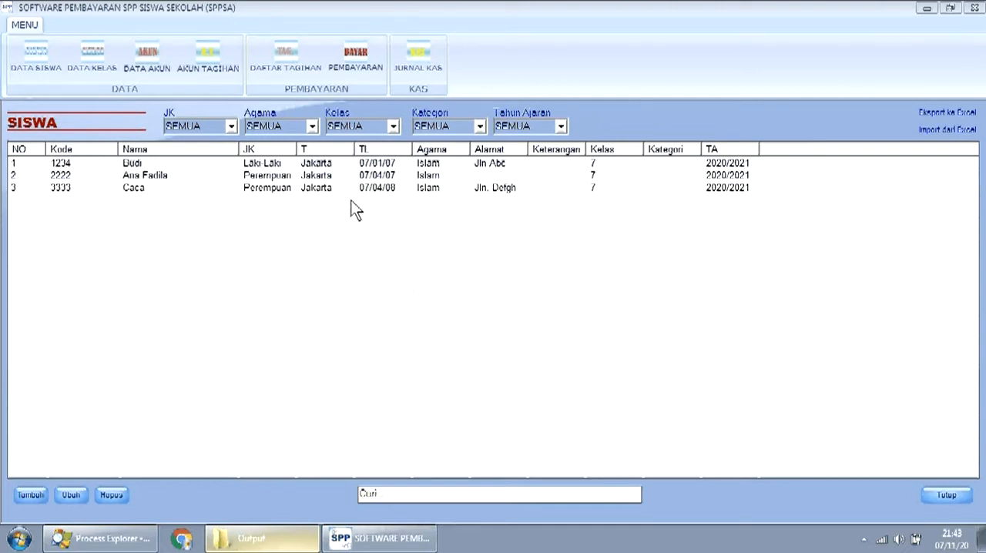
left_click(98, 71)
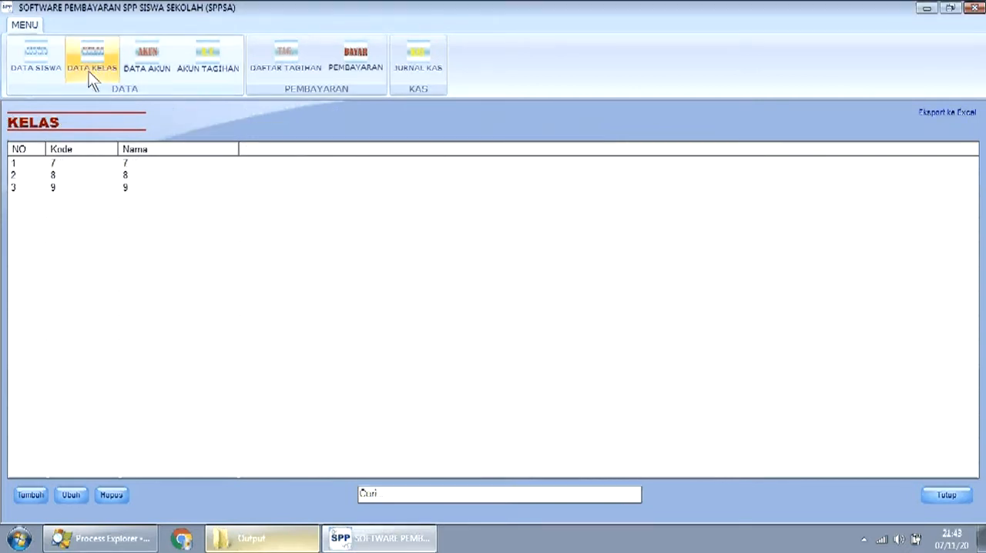
left_click(40, 65)
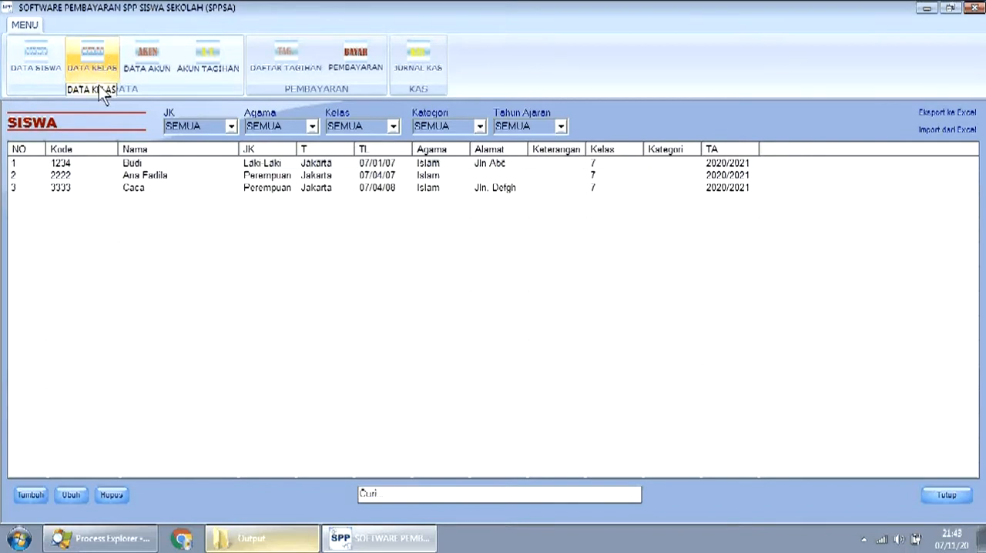
- Start a new entry in the account data and set its account code to 1111
left_click(146, 59)
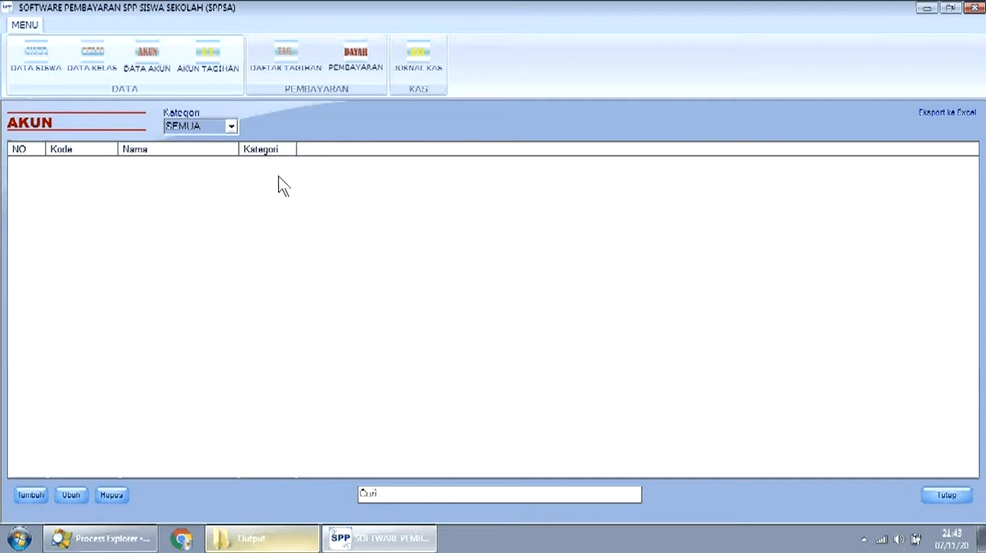
left_click(30, 494)
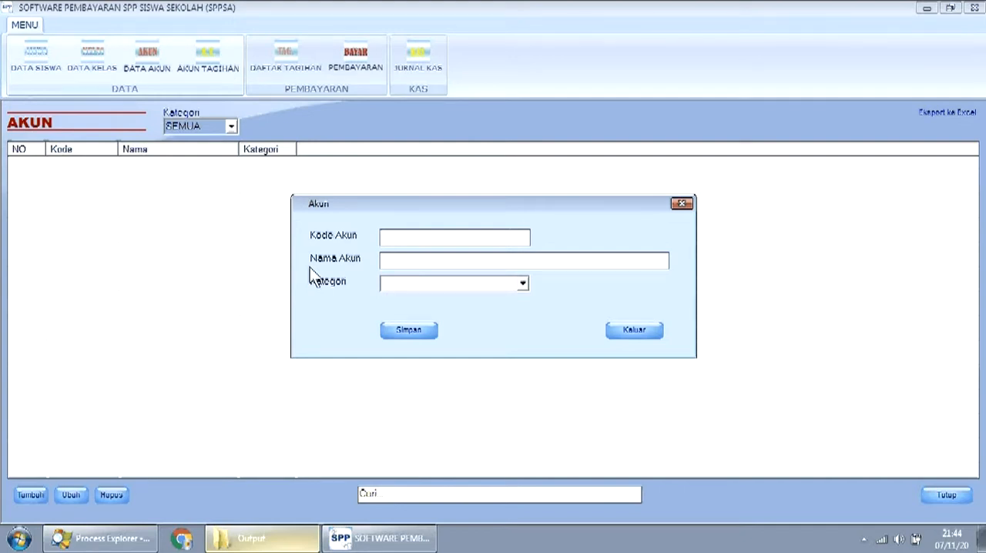
type("1111")
- Enter Spp Kelas 7 as the name of the new account
left_click(435, 263)
type("pp Kelas 7")
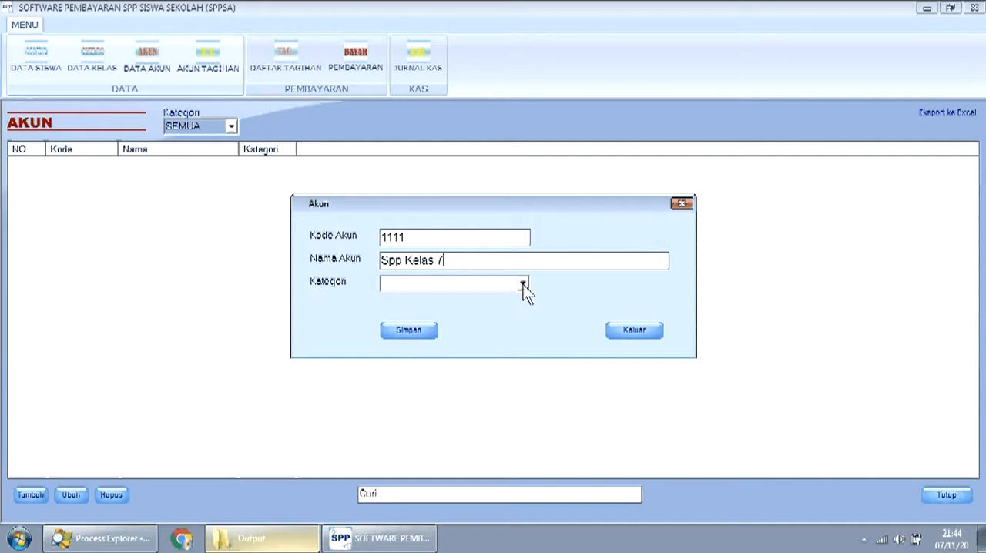
key("BackSpace")
key("BackSpace")
key("BackSpace")
key("BackSpace")
key("BackSpace")
key("BackSpace")
key("BackSpace")
type("Kelas 7")
- Set the Spp Kelas 7 account's category to Kas Masuk and save it
left_click(522, 283)
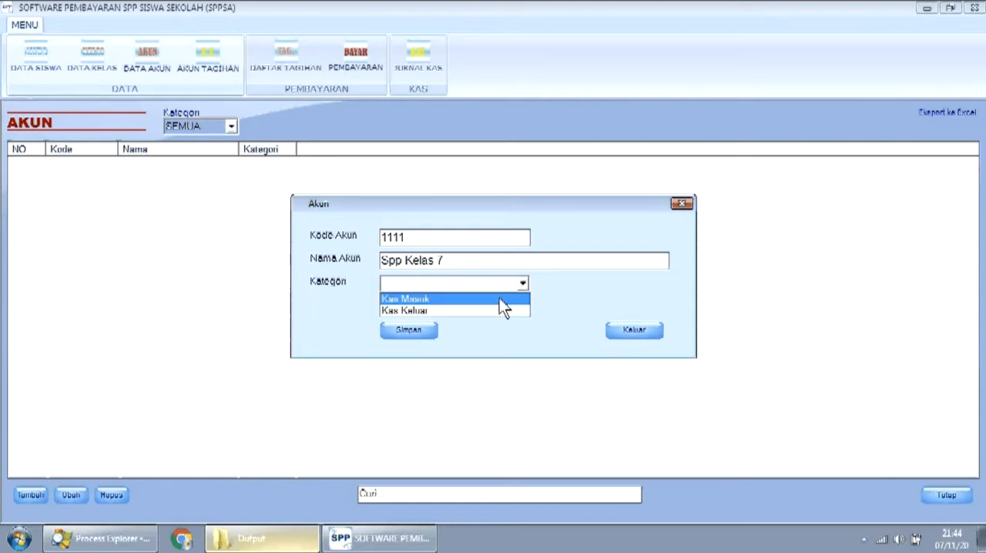
left_click(499, 299)
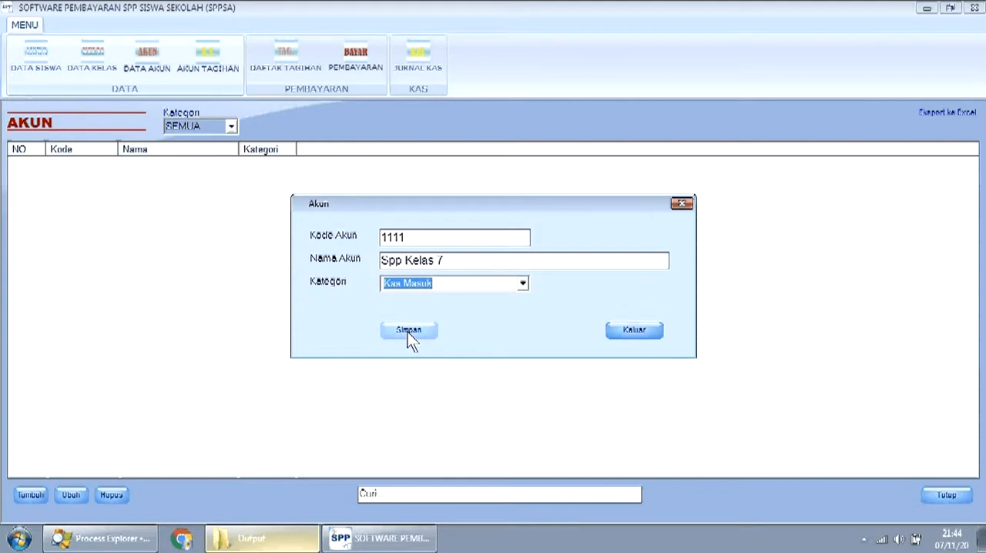
left_click(407, 332)
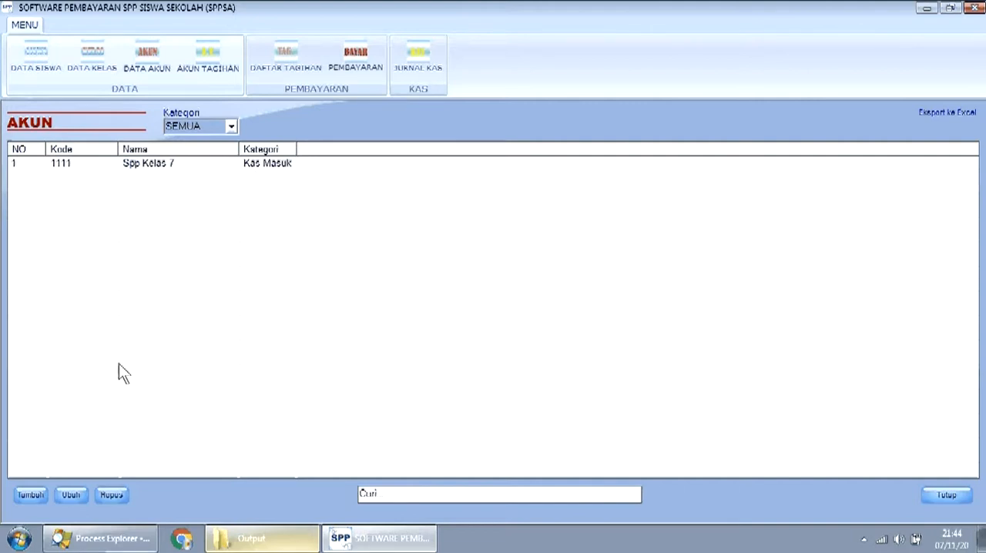
- Start a second account with the code 1122 and the name Seragam
left_click(30, 495)
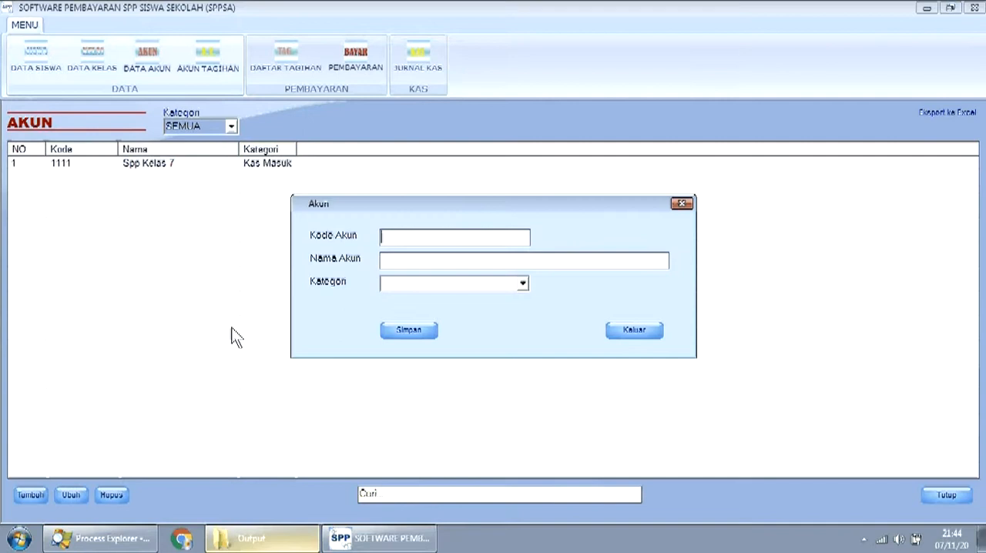
type("222")
left_click_drag(410, 242, 323, 230)
type("1122")
left_click(477, 262)
type("Seragam")
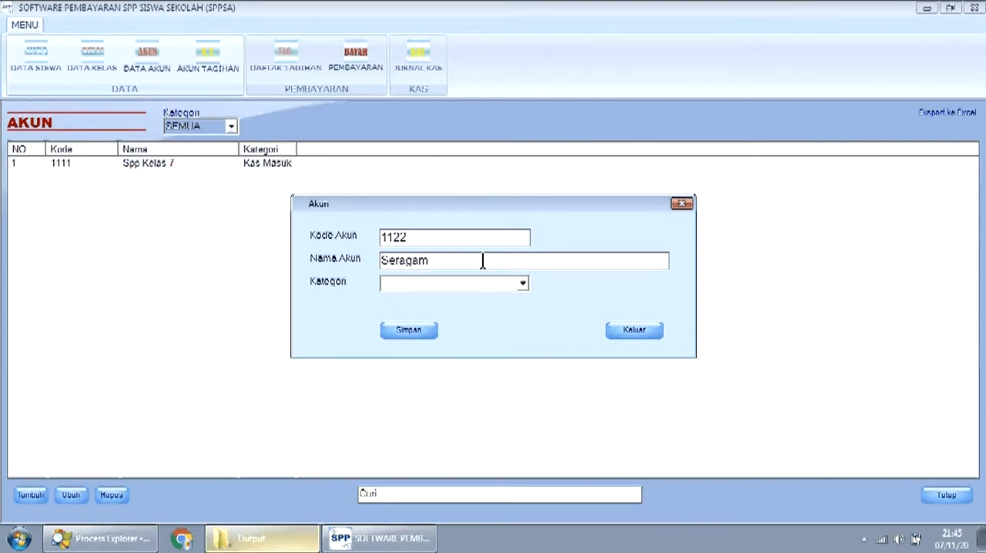
- Assign the Seragam account to the Kas Masuk category and save it
left_click(523, 285)
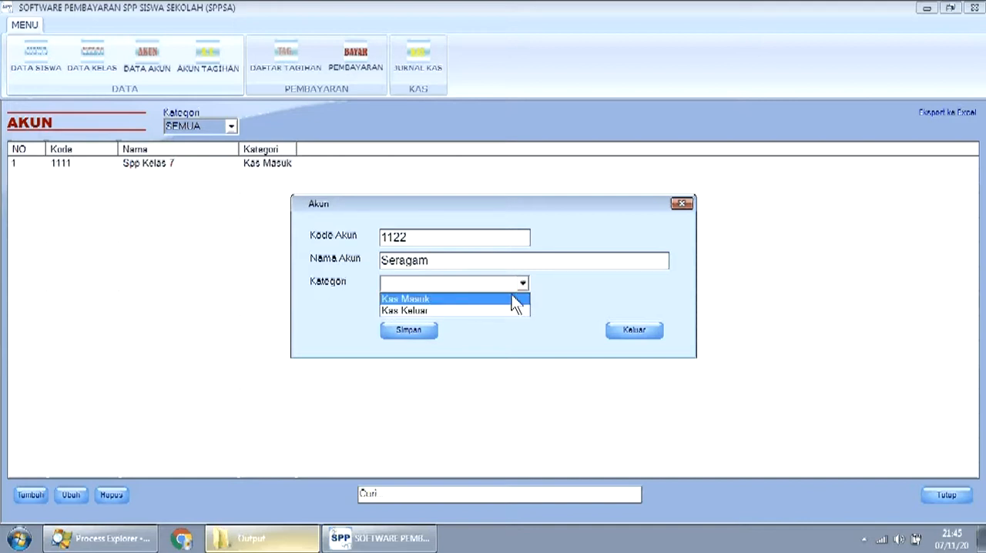
left_click(457, 299)
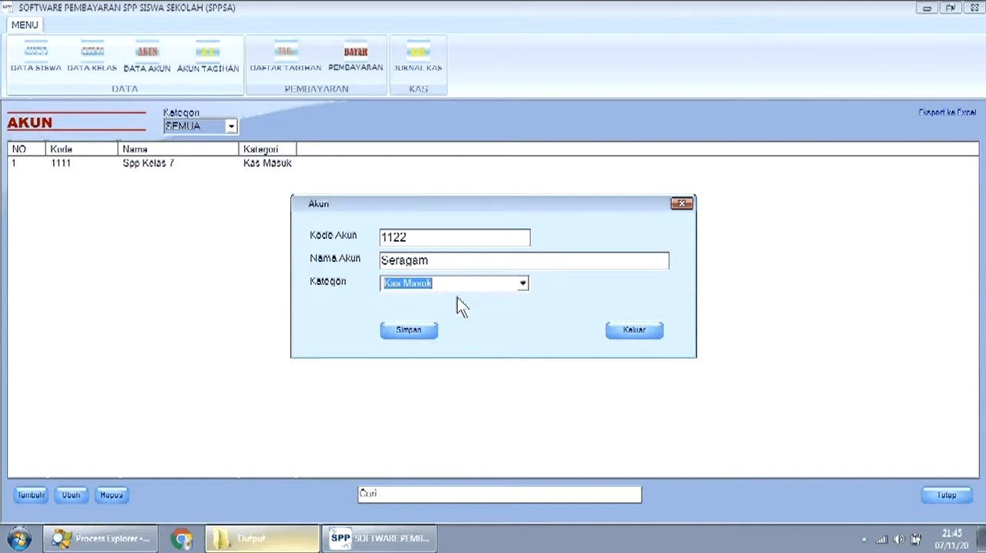
left_click(419, 332)
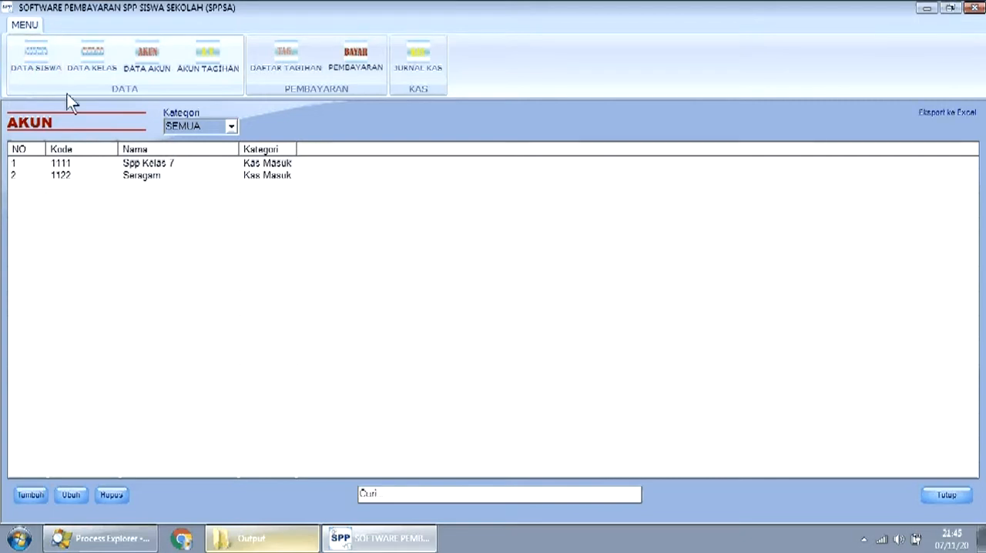
left_click(42, 66)
left_click(85, 62)
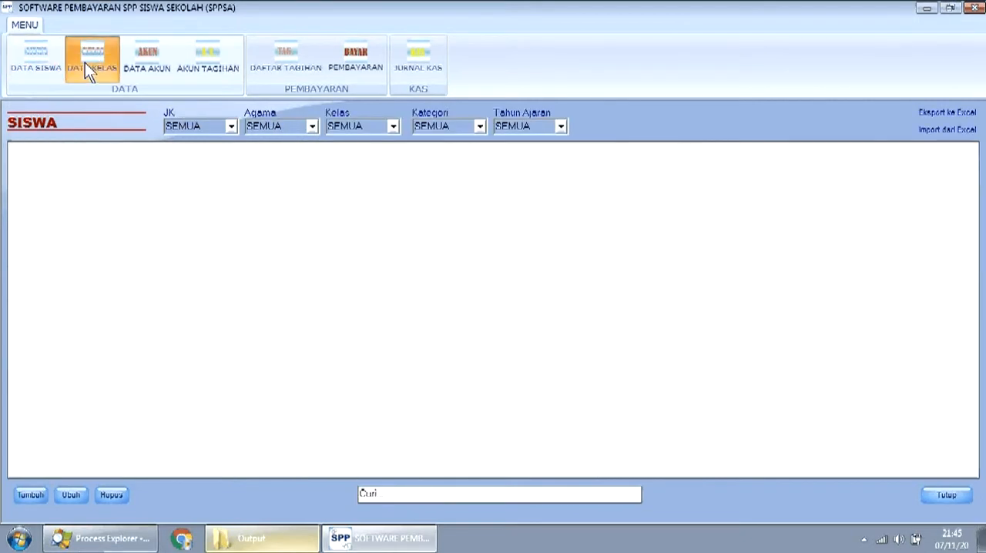
left_click(144, 64)
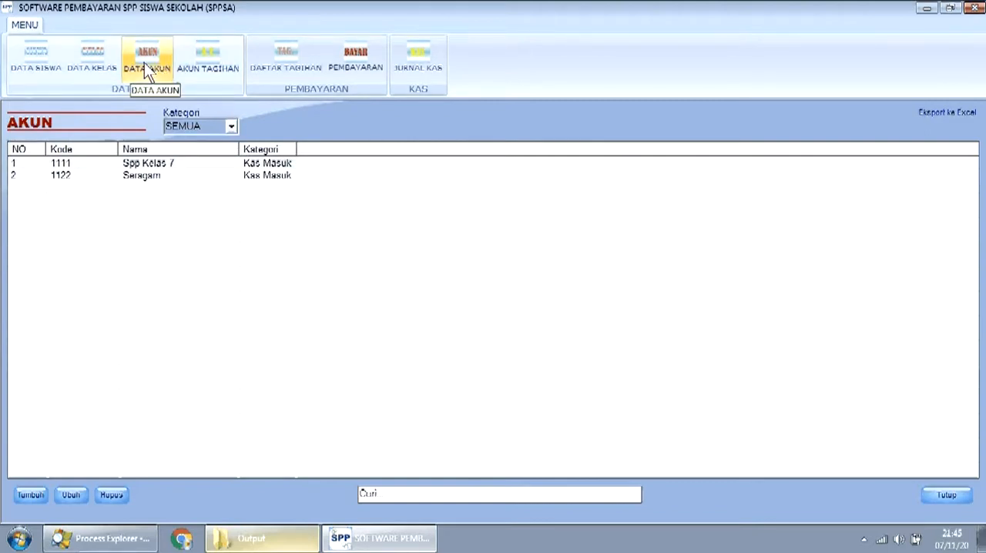
- Start a new billing account for account code 1111 with class 7 and category Perbulan
left_click(207, 60)
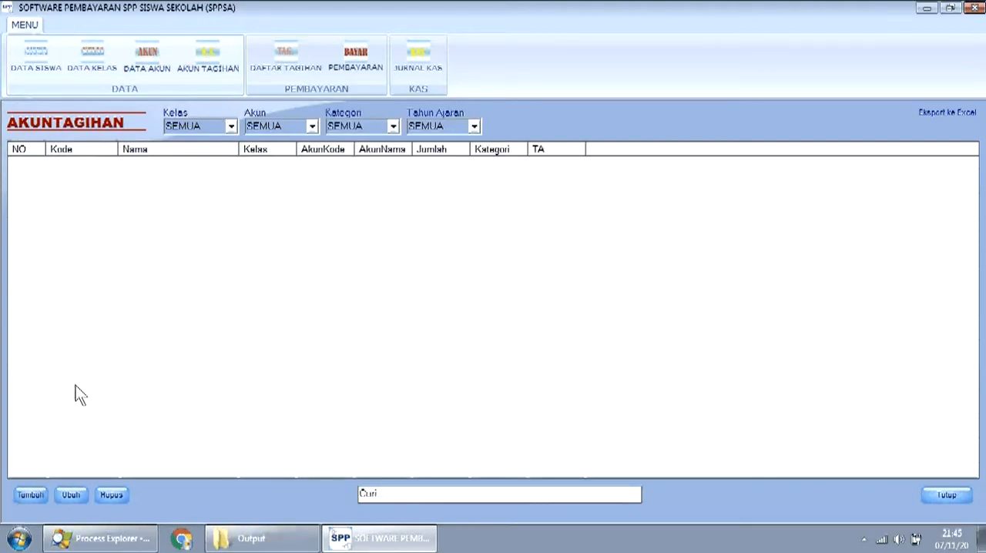
left_click(31, 495)
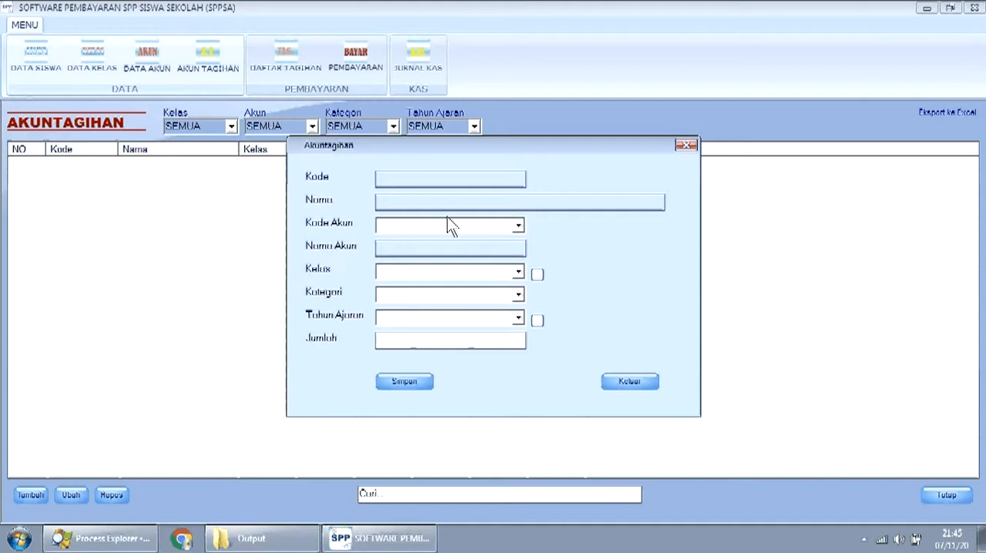
left_click(517, 226)
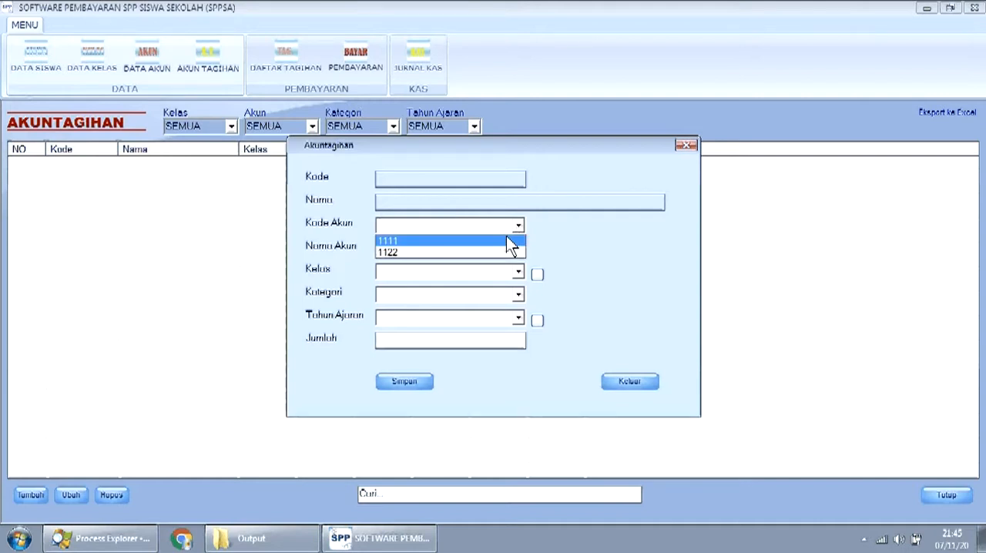
left_click(505, 240)
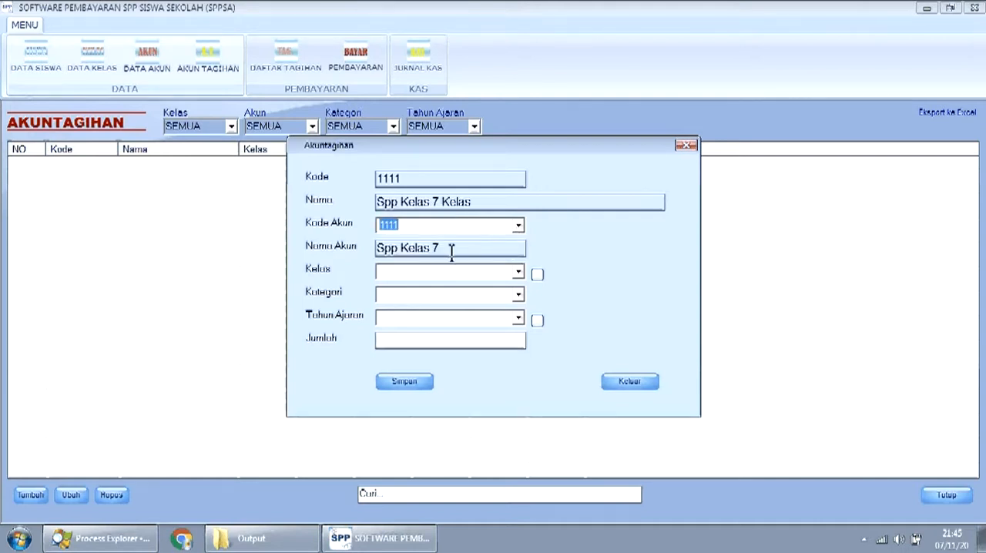
left_click(518, 274)
left_click(494, 286)
left_click(517, 295)
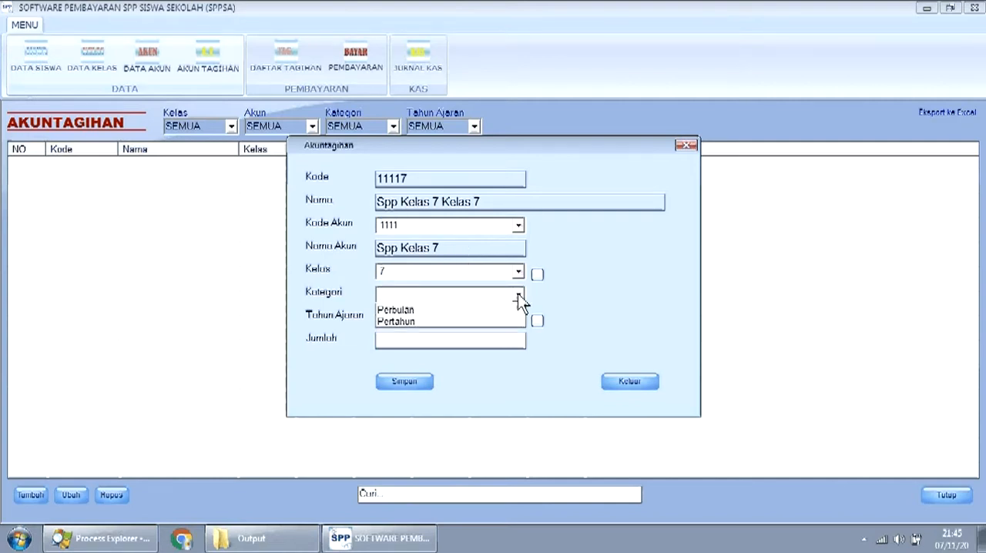
left_click(508, 309)
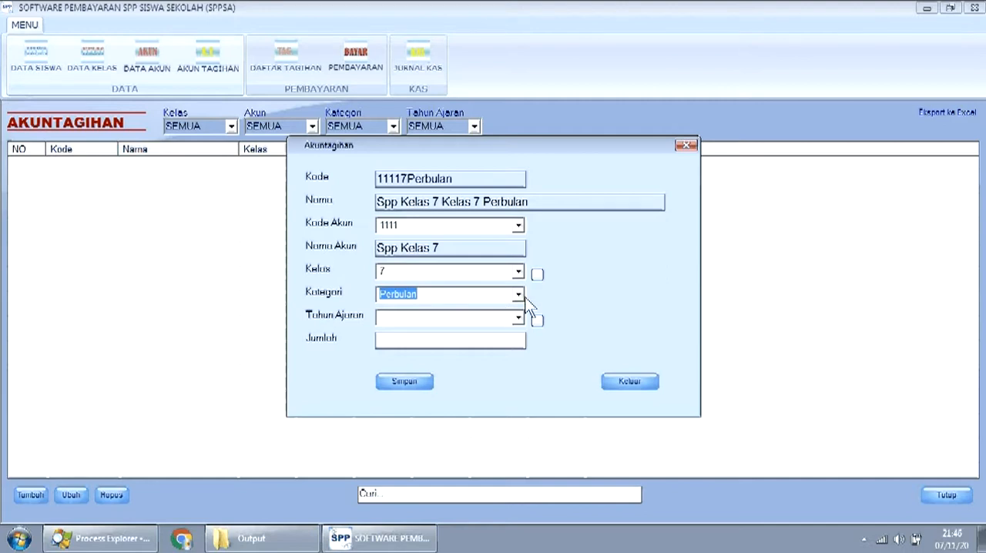
- Set the monthly Spp billing account's school year to 2020/2021 and the amount to 100000, and save it
left_click(518, 296)
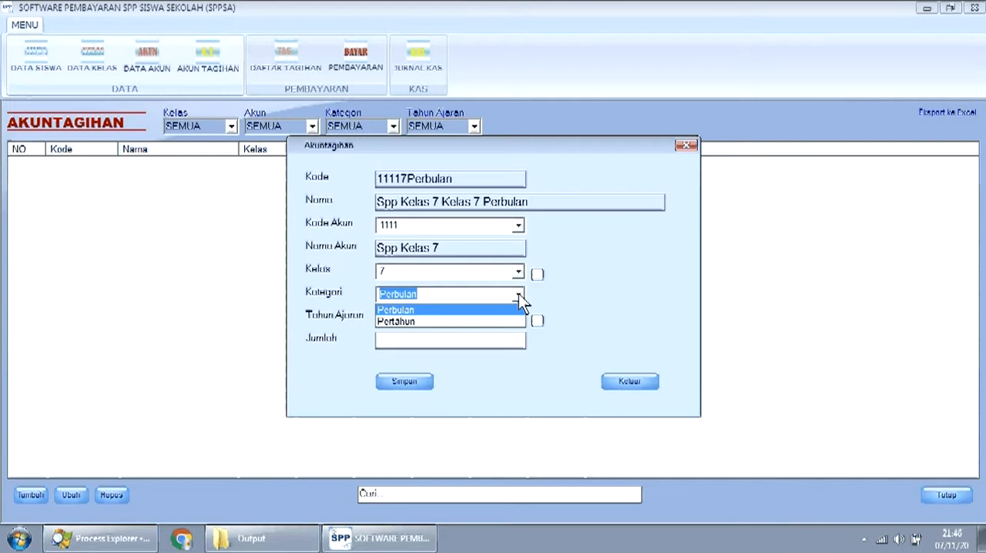
left_click(519, 297)
left_click(520, 318)
left_click(521, 318)
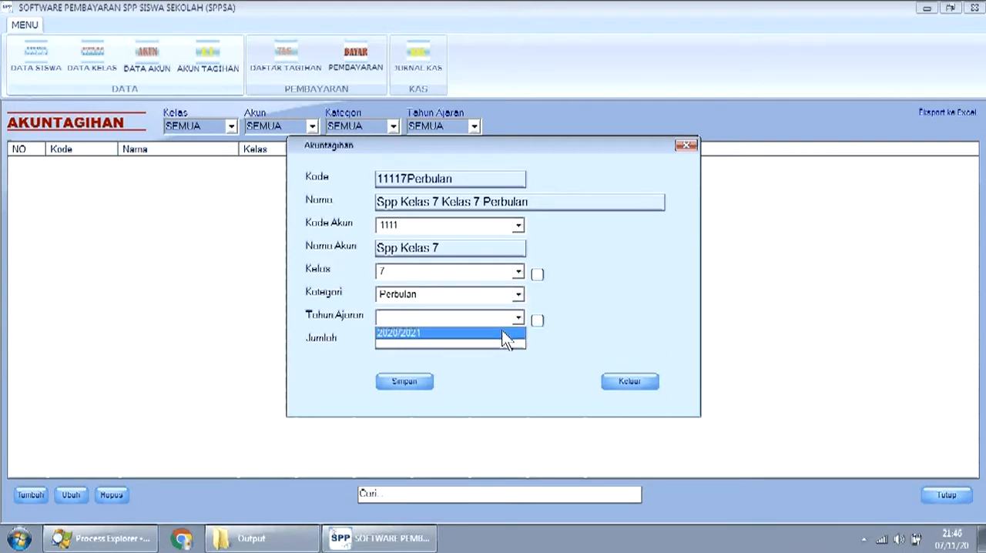
left_click(501, 333)
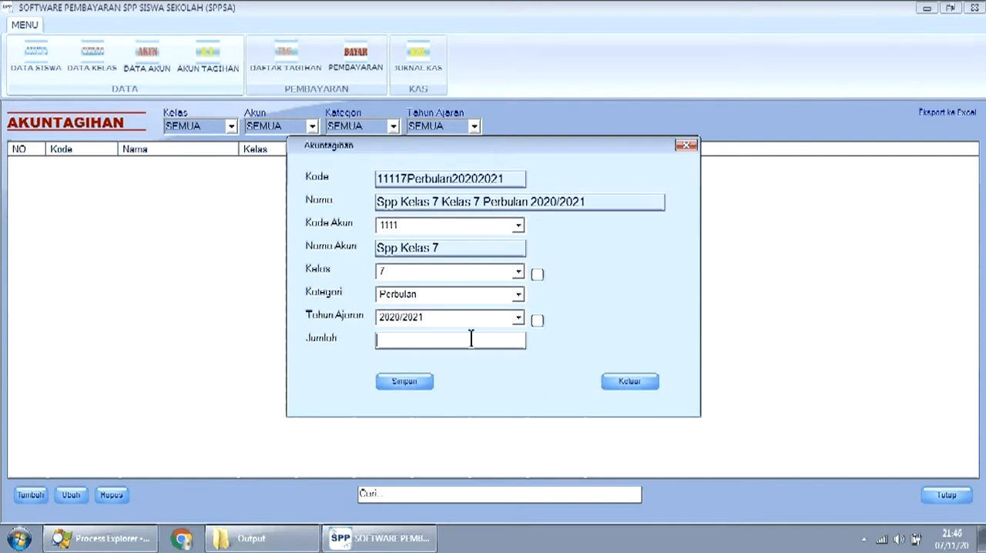
type("100000")
left_click(404, 380)
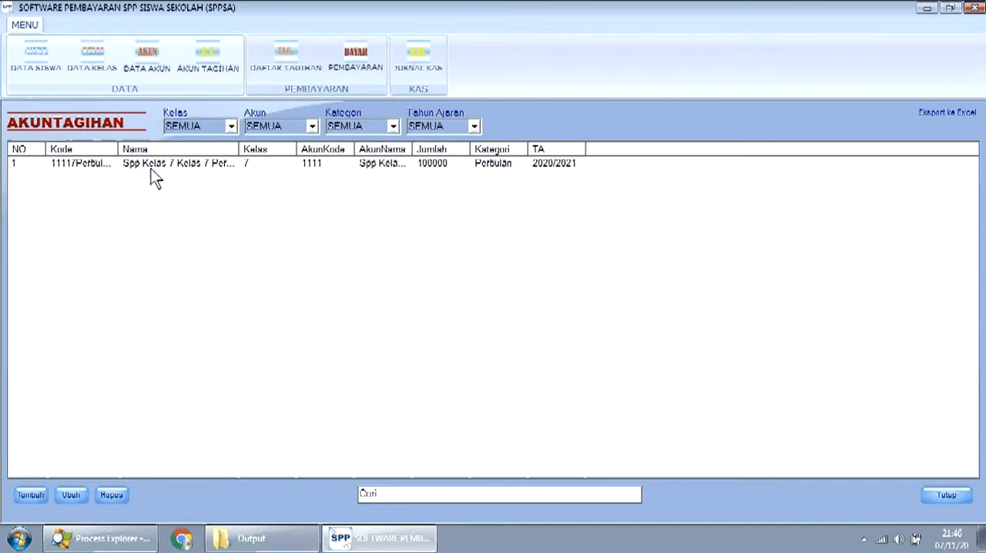
- Start a second billing account for account code 1122 with class 7 and category Pertahun
left_click(33, 494)
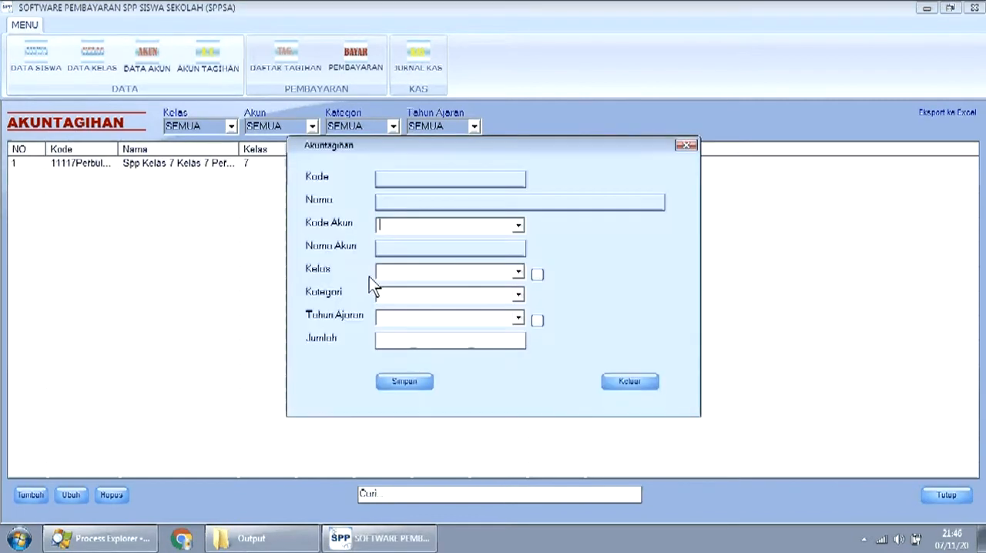
left_click(519, 226)
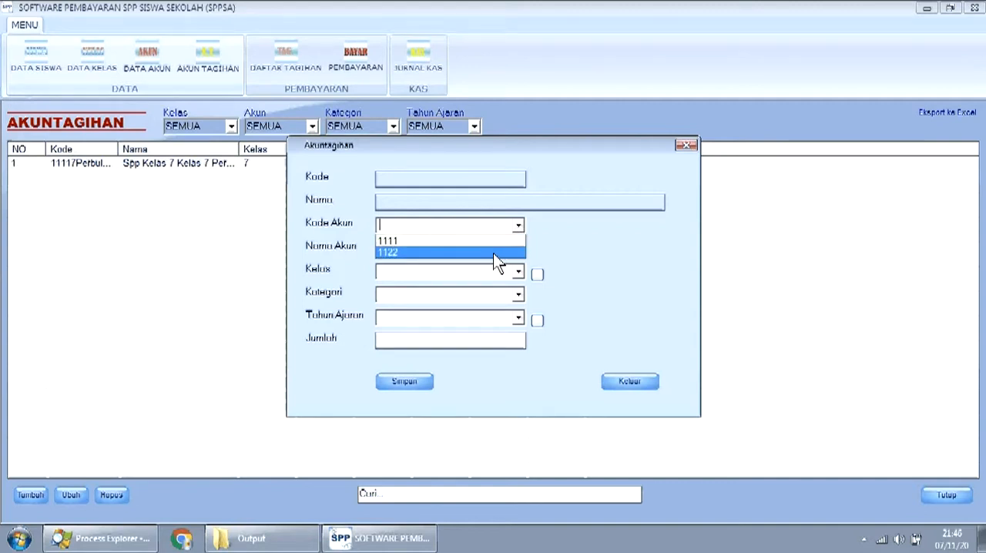
left_click(494, 252)
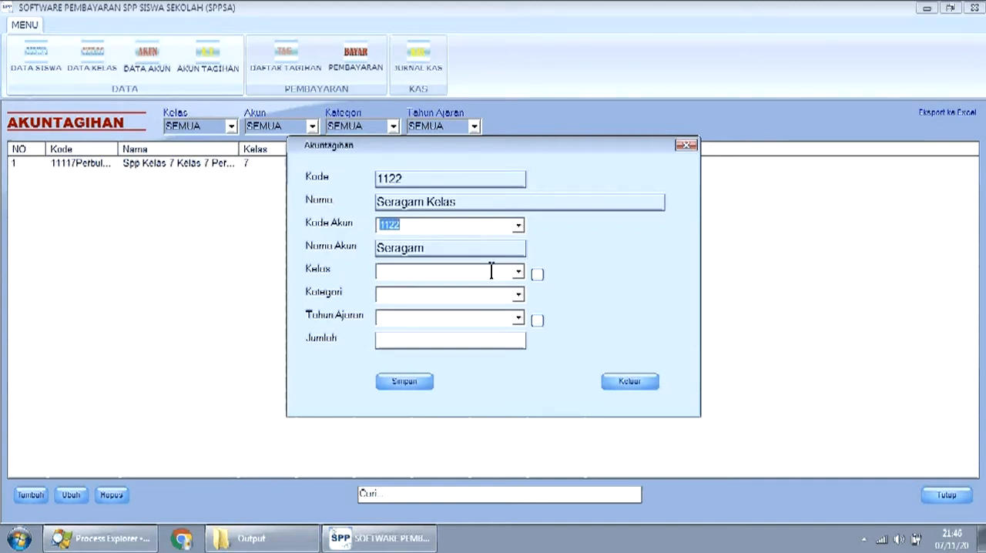
left_click(518, 273)
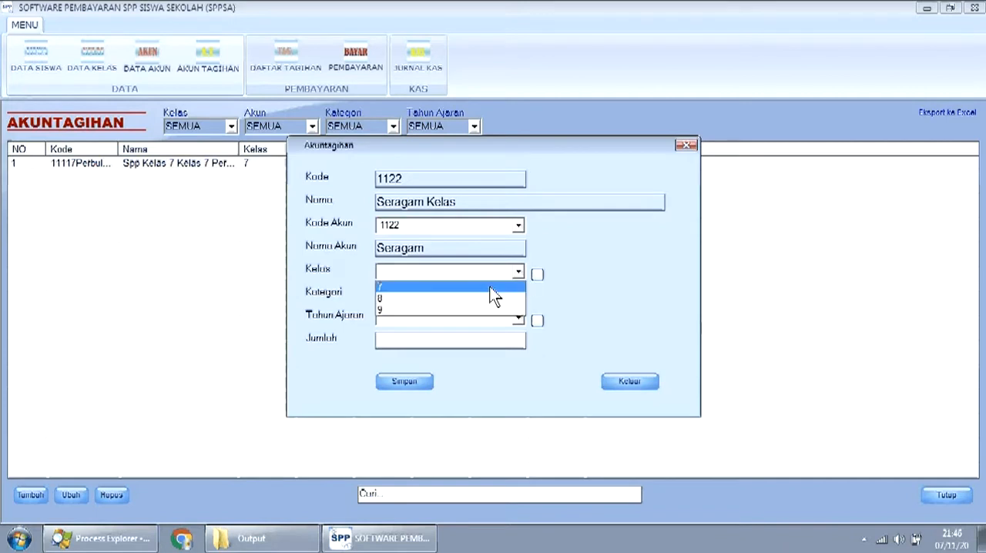
left_click(493, 286)
left_click(517, 297)
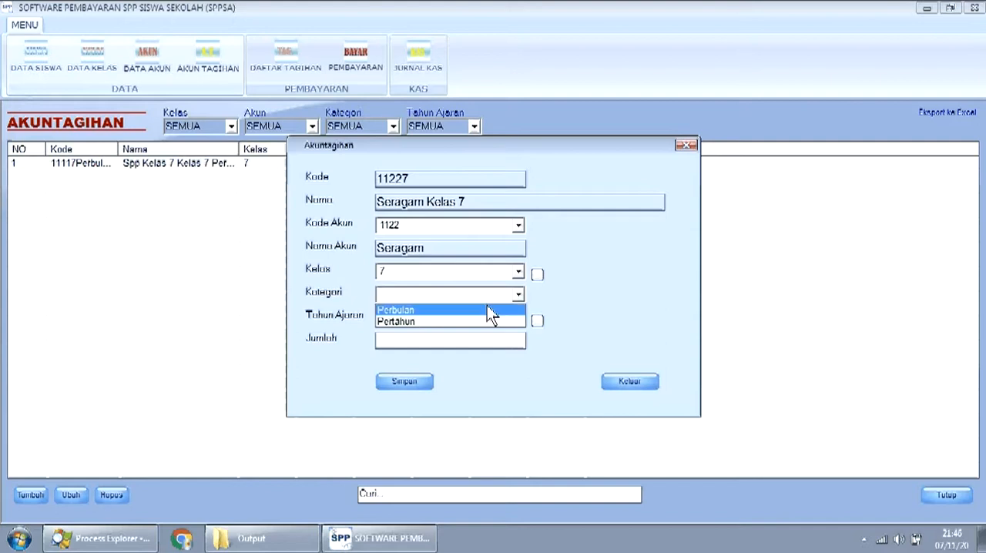
left_click(467, 322)
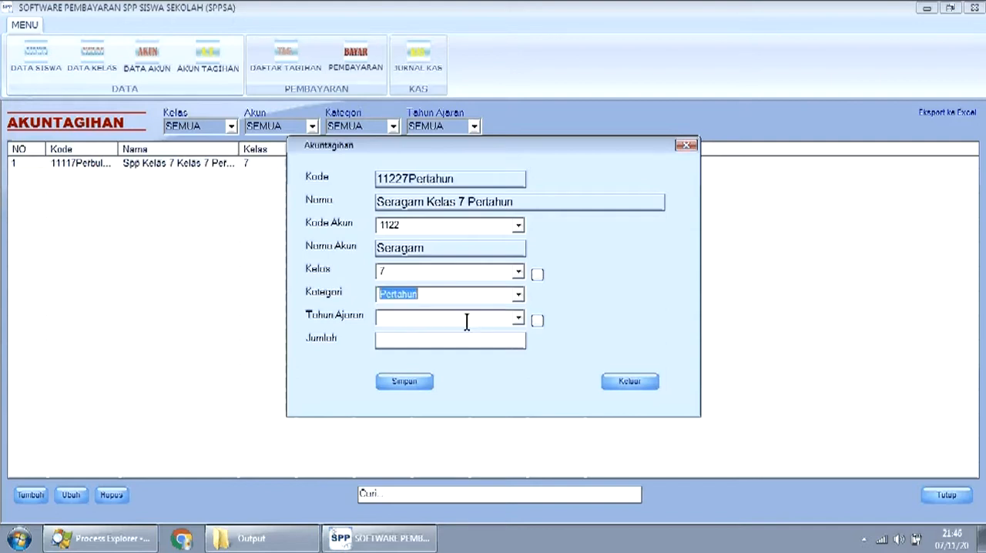
- Set the Seragam billing account's school year to 2020/2021 and the amount to 500000, and save it
left_click(515, 317)
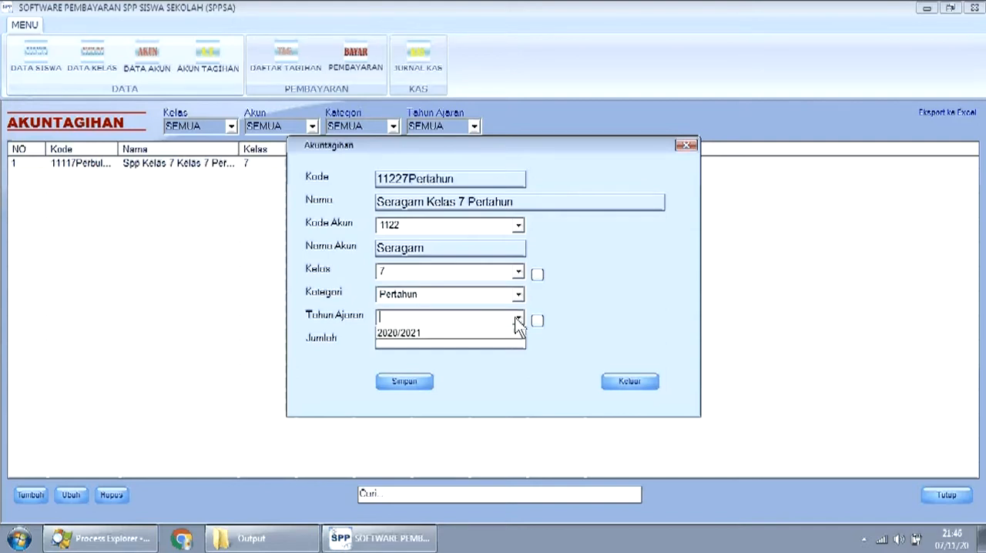
left_click(500, 333)
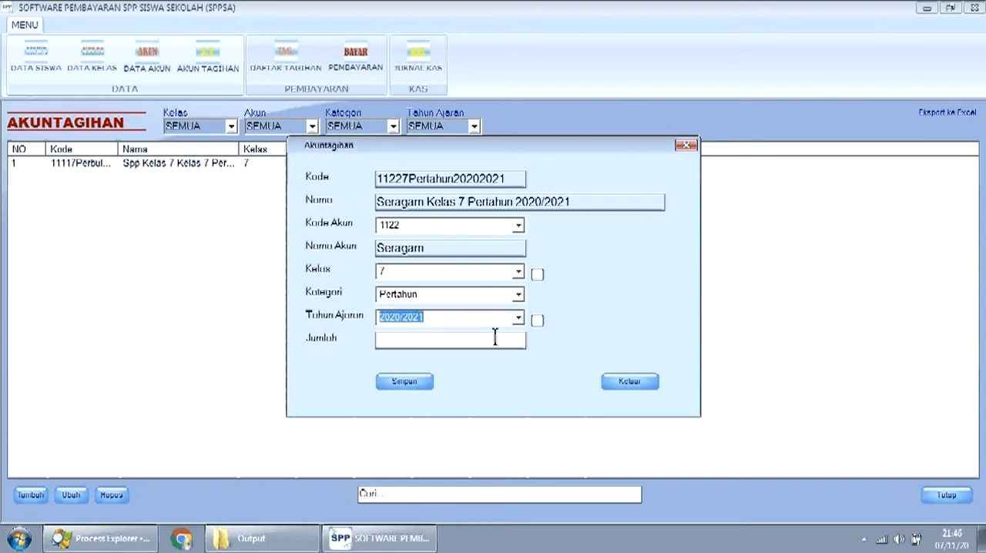
left_click(454, 342)
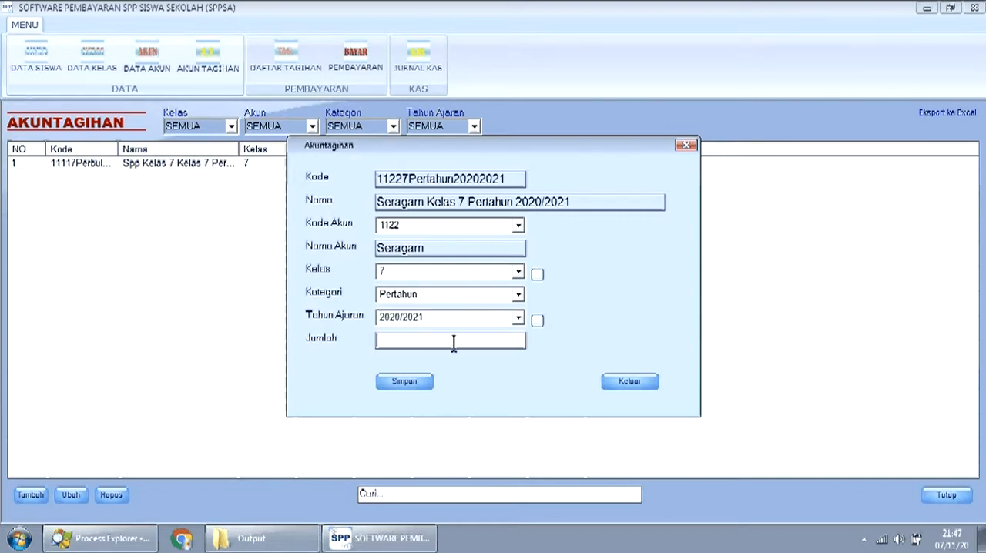
type("500000")
key("Left")
key("Left")
key("Left")
left_click(417, 381)
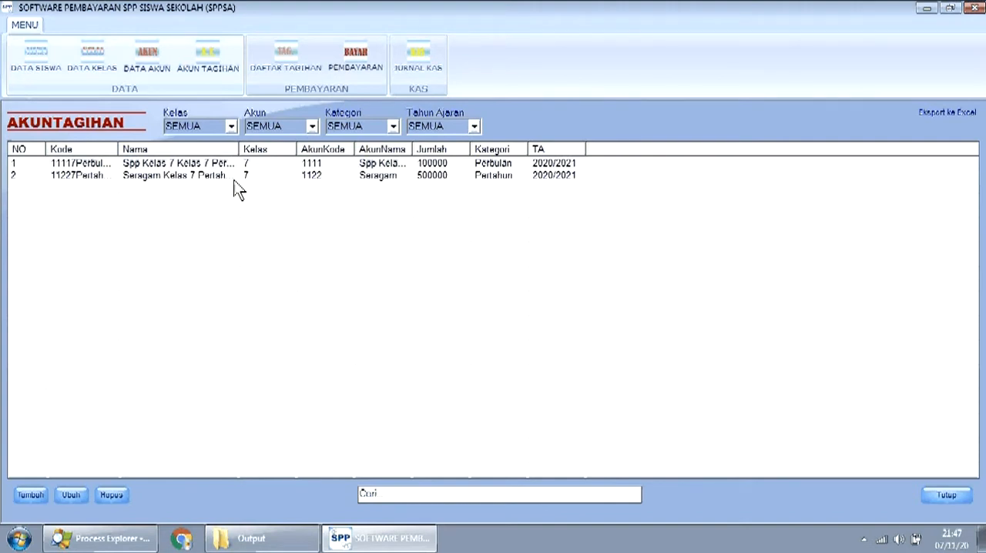
- Open the student billing list, refresh it to generate the class 7 bills, and close the list
left_click(289, 64)
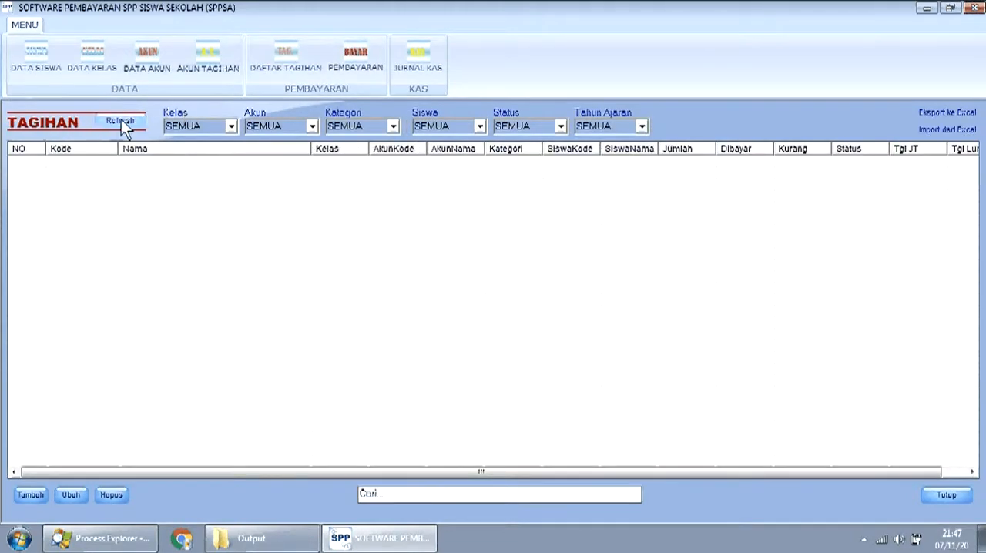
left_click(121, 121)
mouse_move(975, 232)
left_mouse_down()
mouse_move(985, 324)
mouse_move(982, 230)
left_mouse_up()
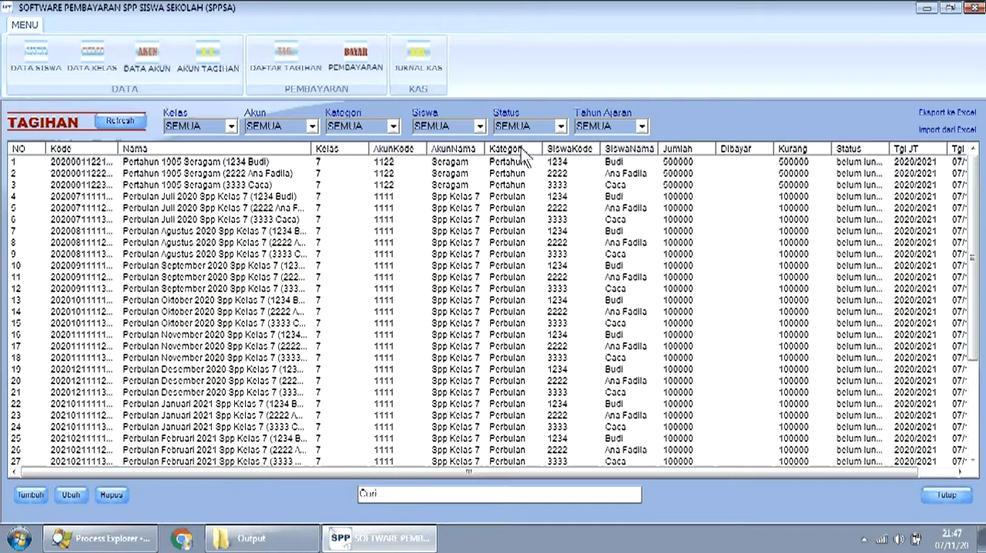
left_click(958, 502)
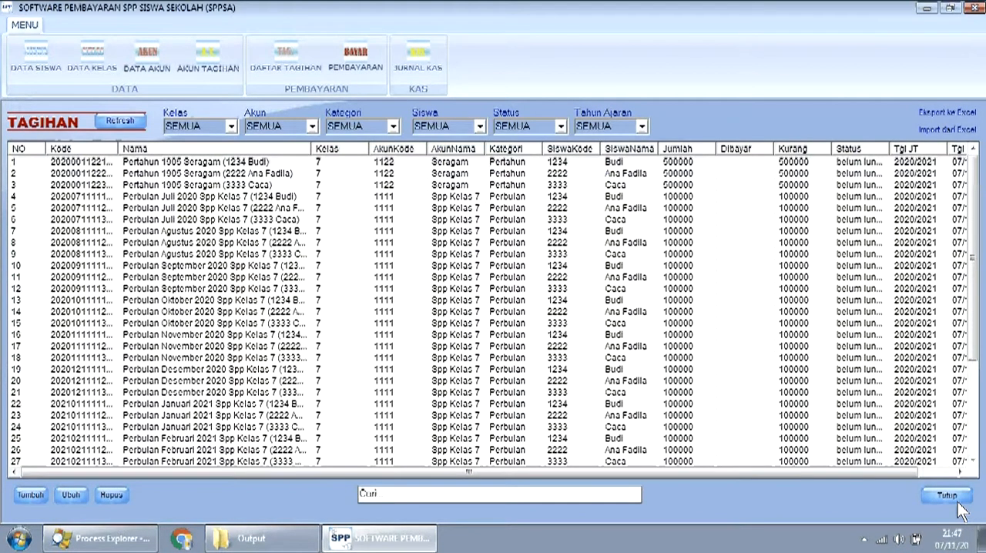
left_click(960, 505)
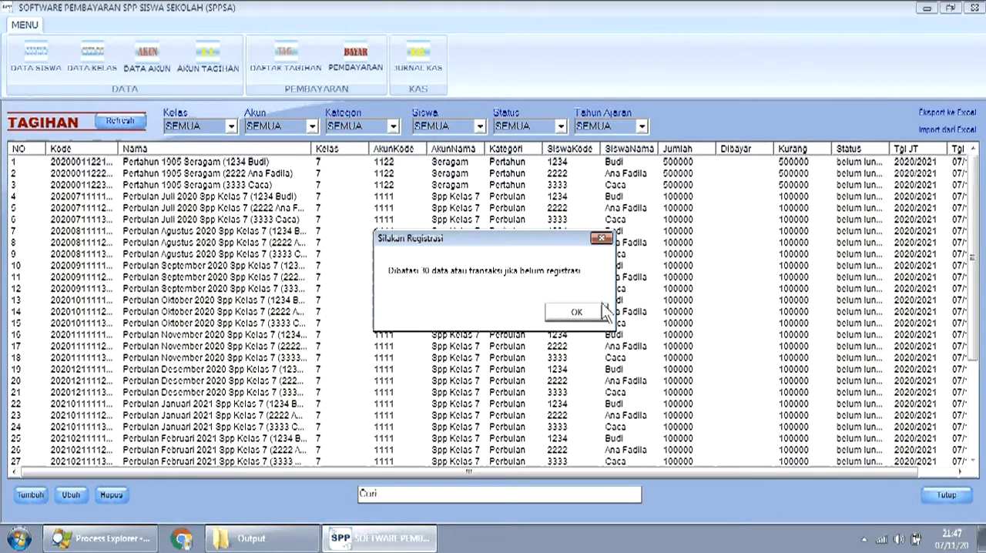
left_click(575, 310)
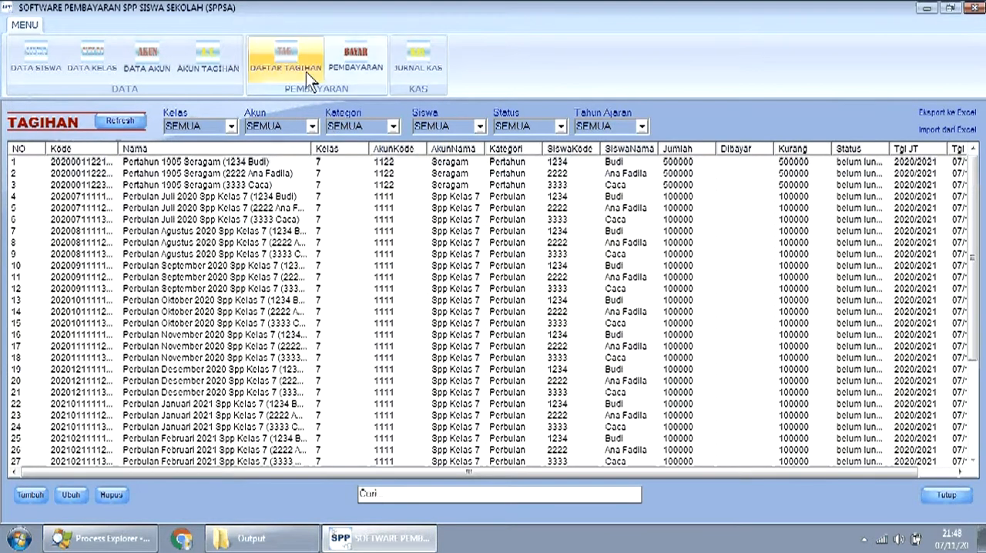
- Open the payment form and choose the first student from the list of all students
left_click(357, 66)
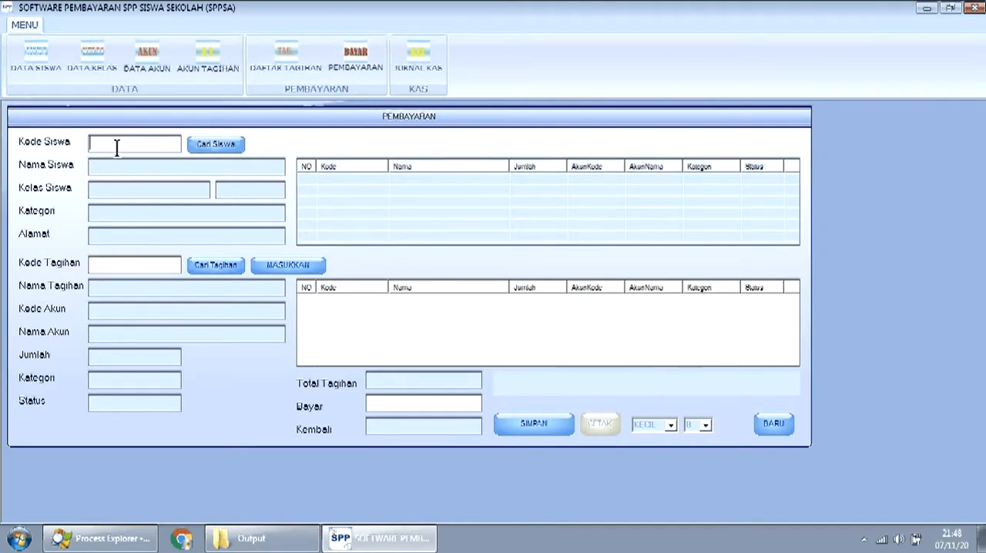
left_click(215, 144)
left_click(574, 171)
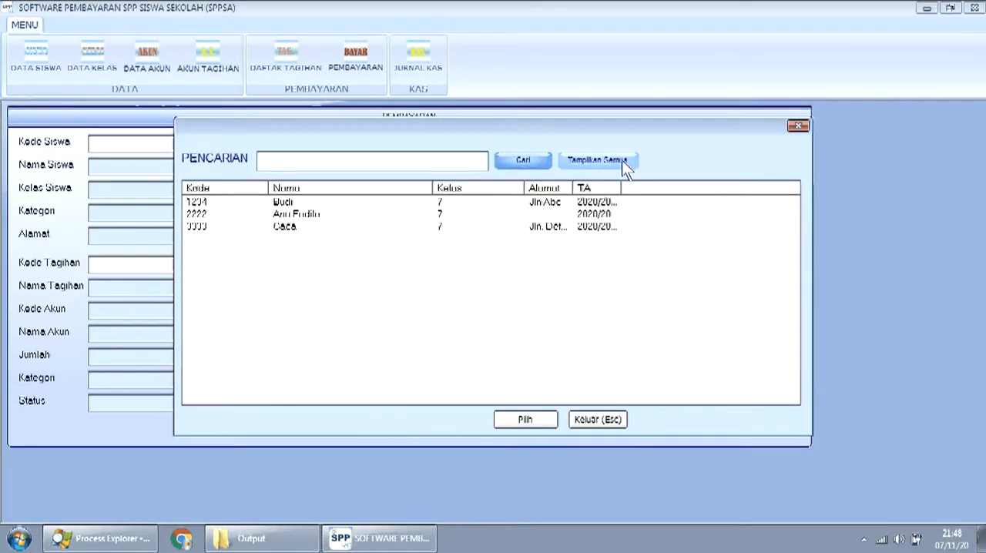
double_click(297, 202)
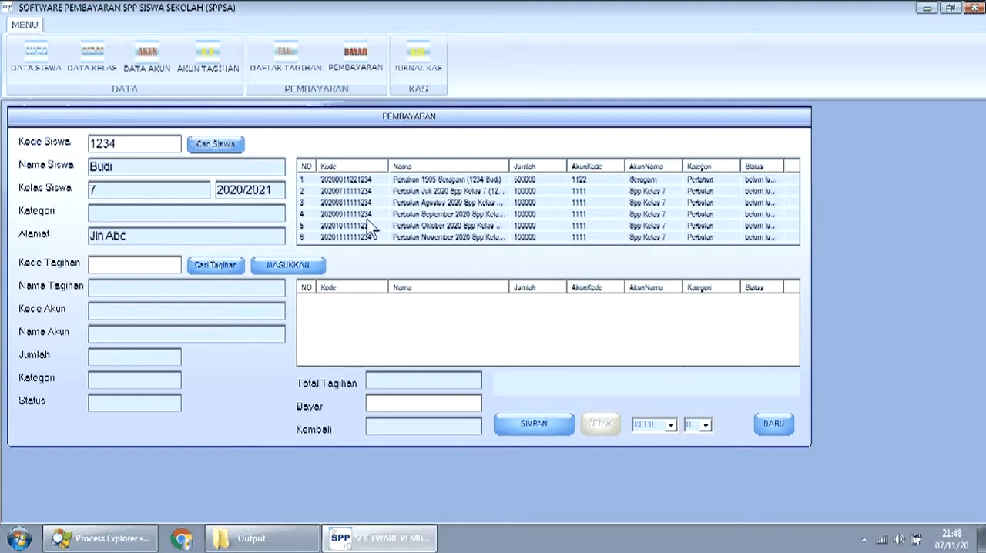
- Select the student's Perbulan Juli 2020 Spp Kelas 7 bill and add it to the payment
left_click(212, 267)
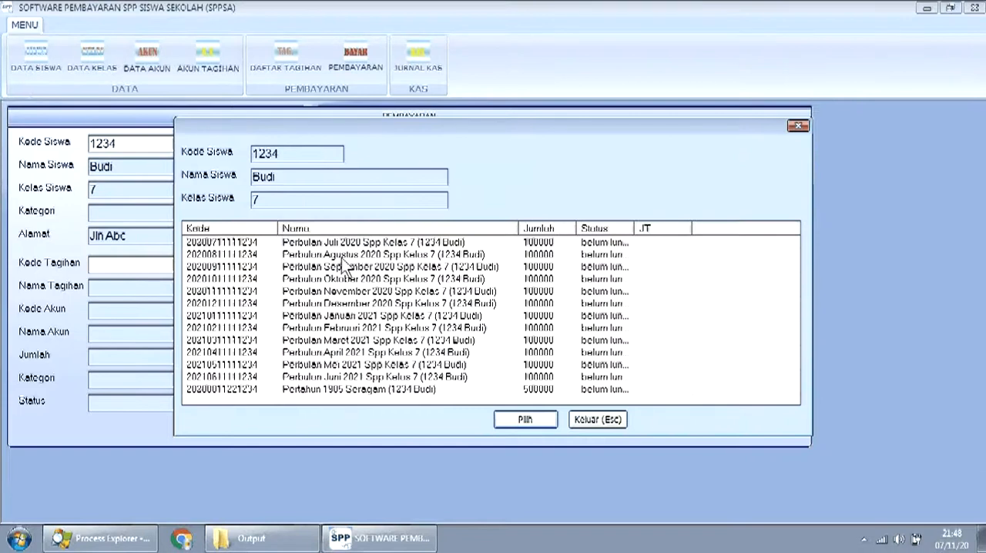
left_click(304, 245)
left_click(541, 419)
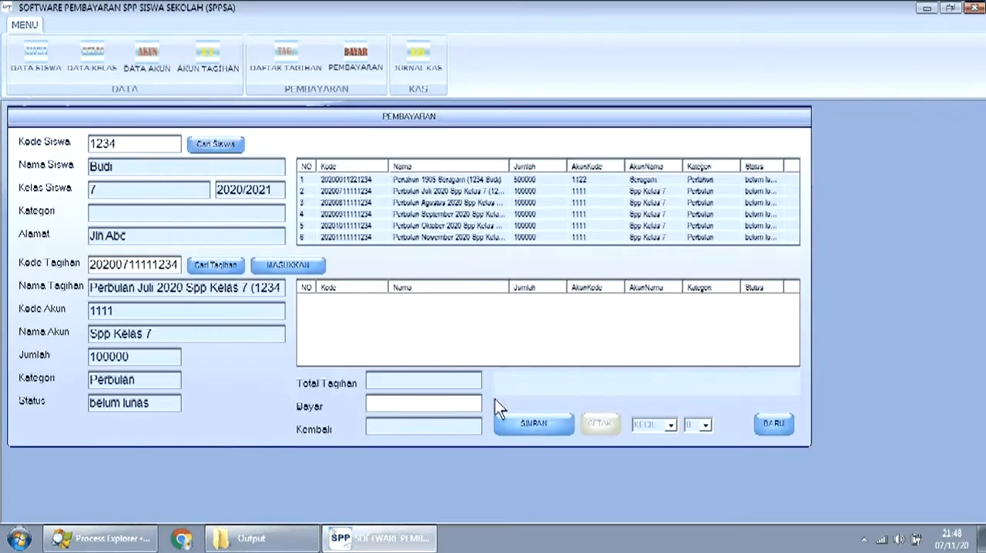
left_click(293, 267)
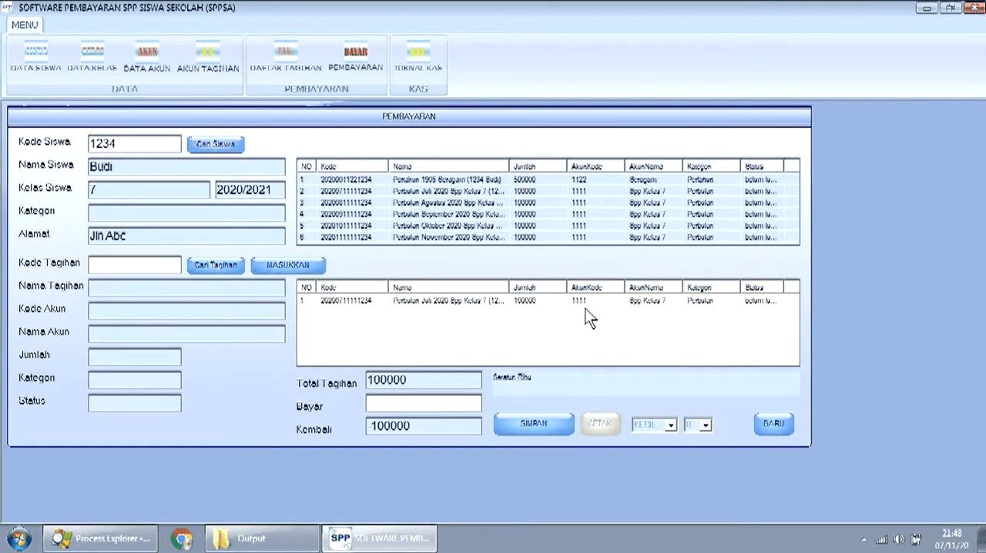
- Enter 100000 as the amount paid and save the payment transaction
left_click(423, 405)
type("100000")
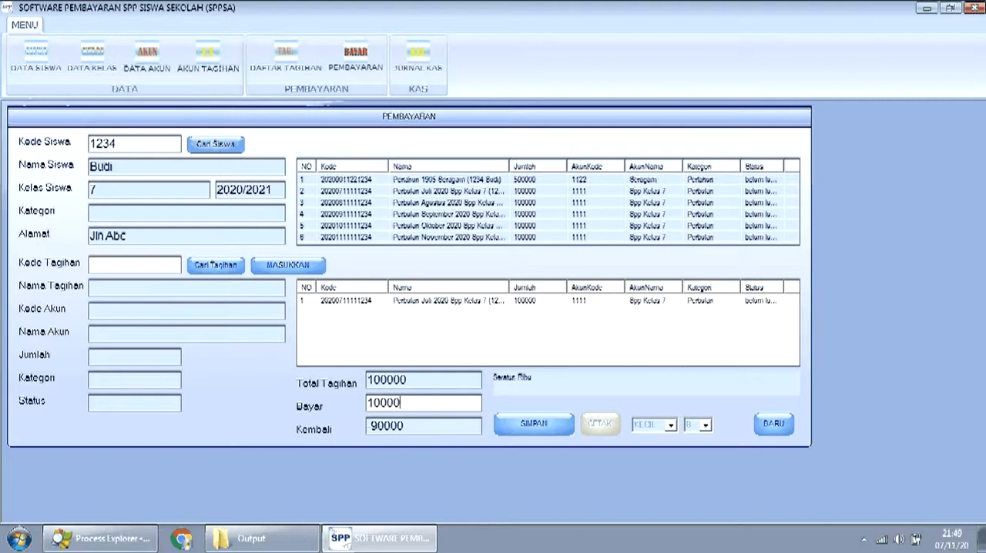
left_click(526, 419)
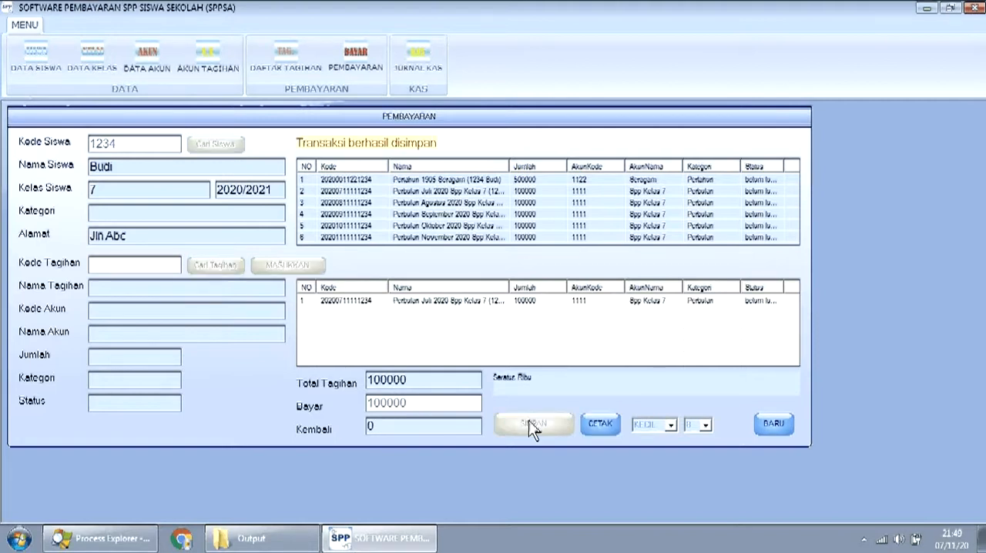
- Print the saved payment's receipt, check the printout in OneNote, and return to a blank payment form
left_click(598, 428)
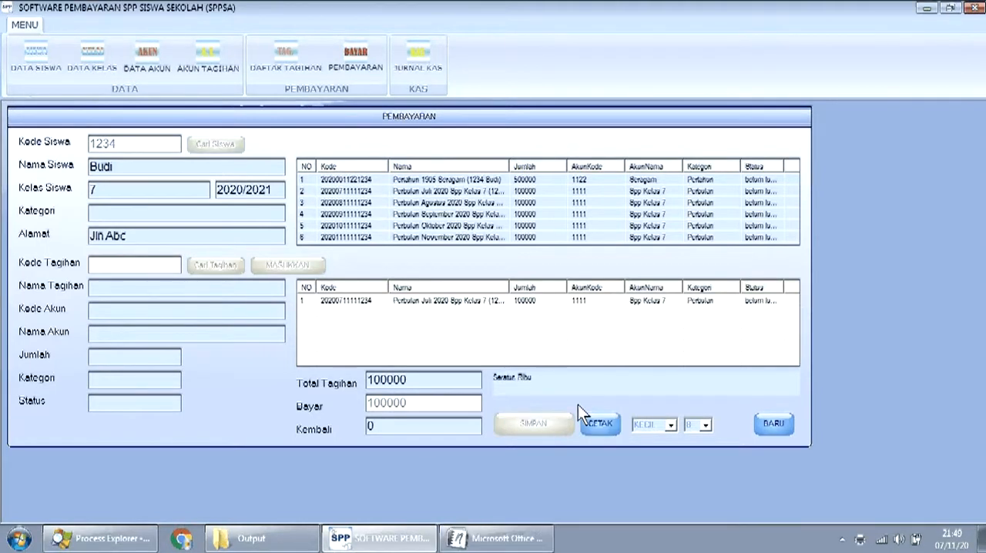
left_click(526, 539)
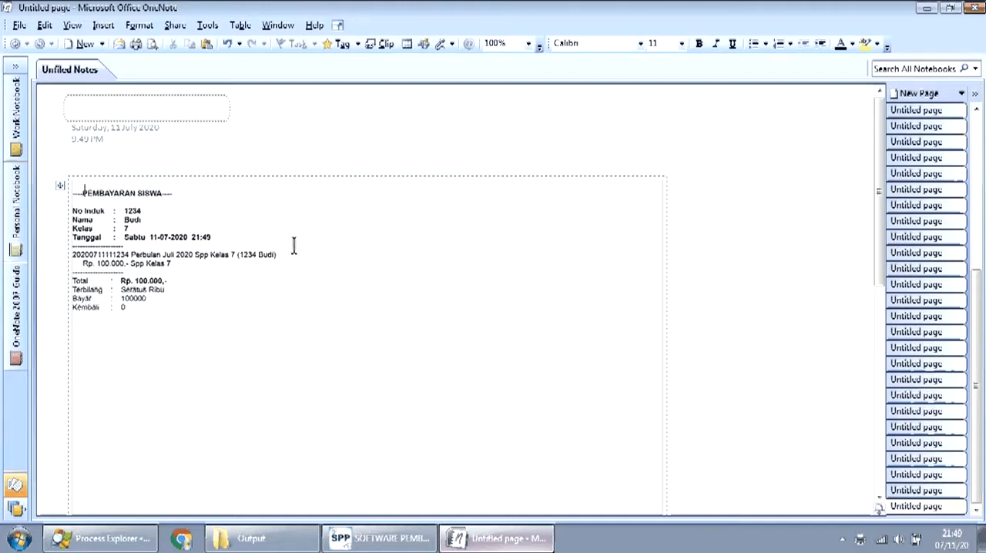
left_click(969, 8)
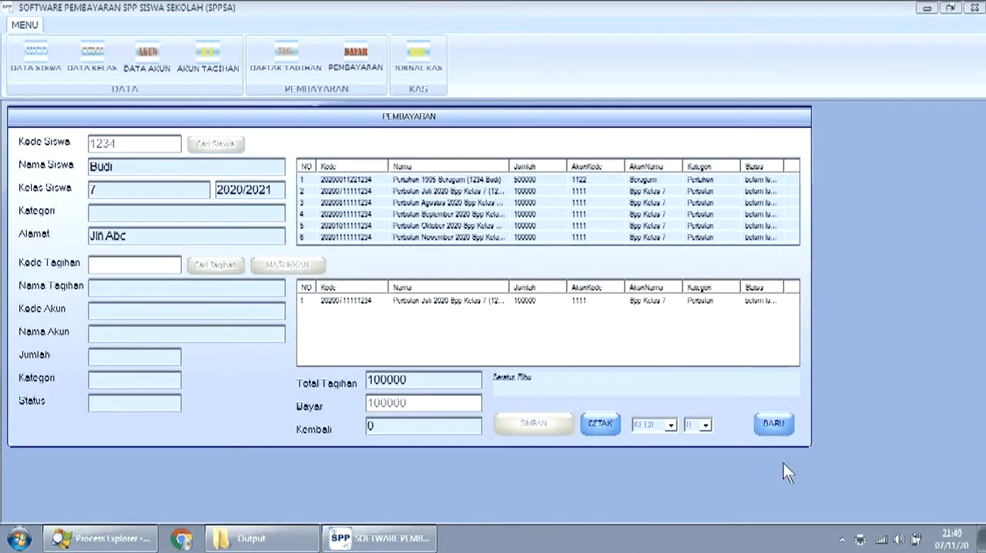
left_click(778, 428)
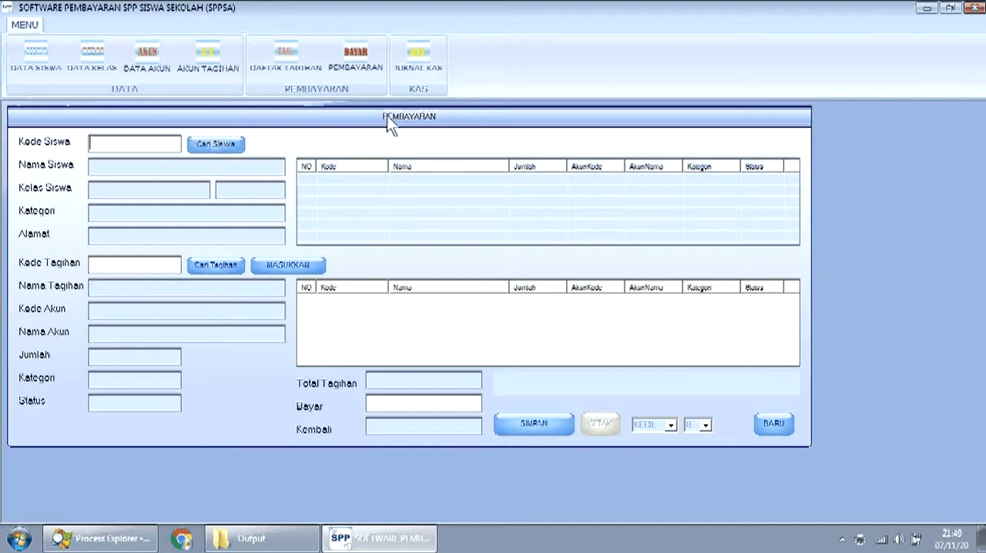
- Open the cash journal, check its category options, and set the date filter to FILTER
left_click(419, 61)
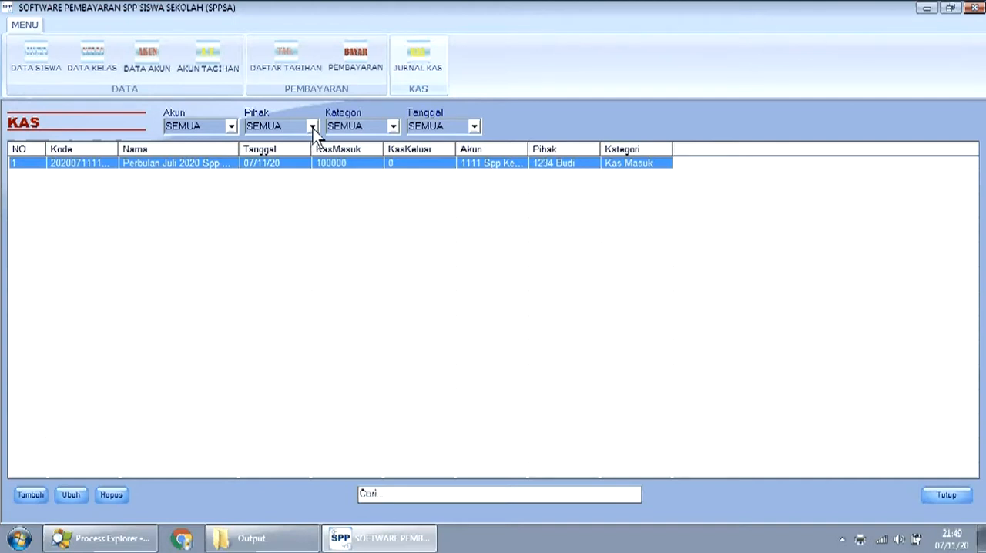
left_click(394, 126)
left_click(397, 126)
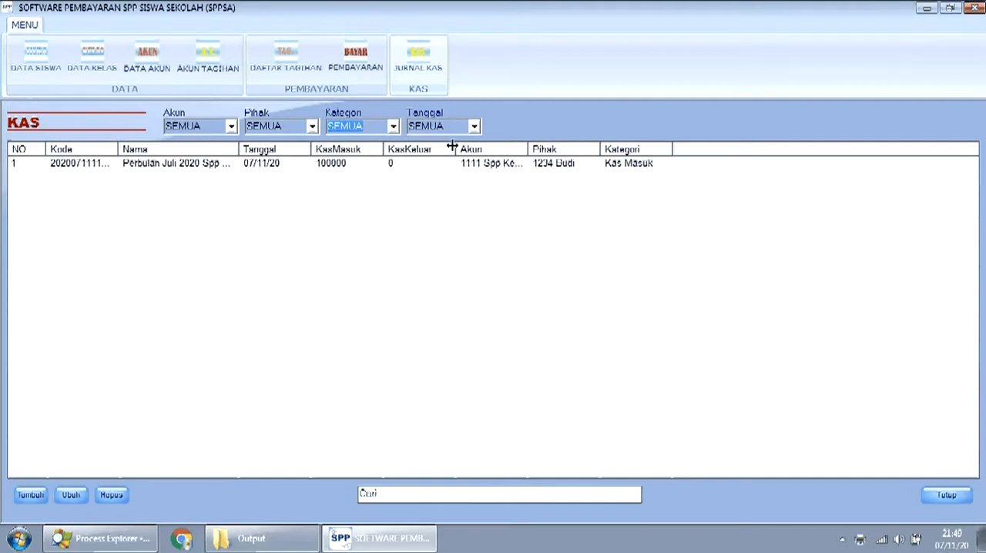
left_click(474, 127)
left_click(467, 148)
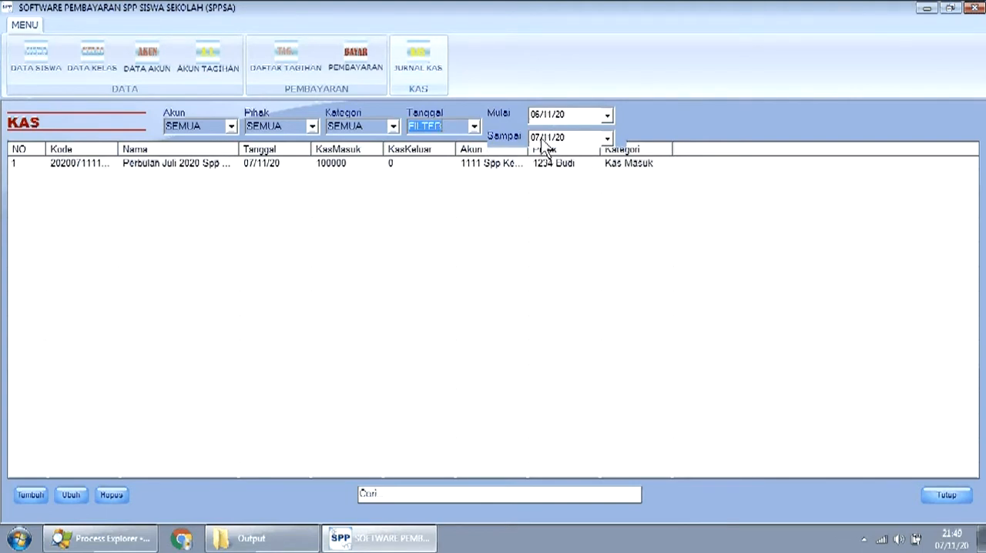
- Set the cash journal's date filter back to SEMUA and close the journal
left_click(474, 128)
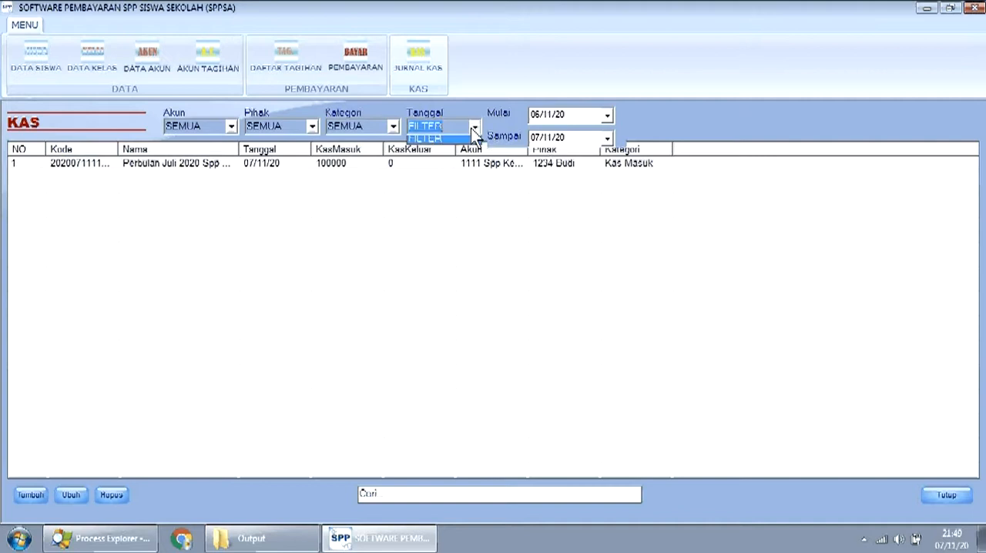
left_click(467, 149)
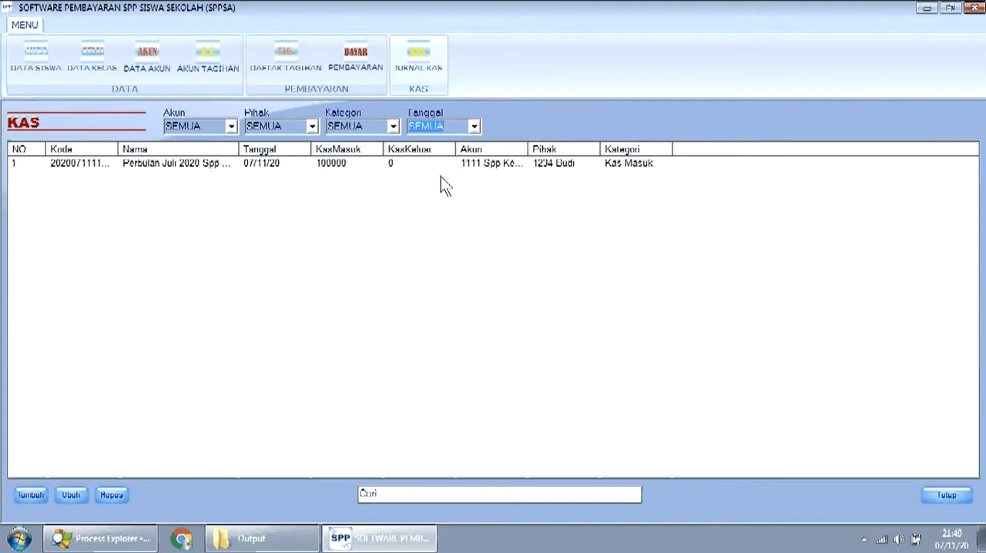
left_click(441, 176)
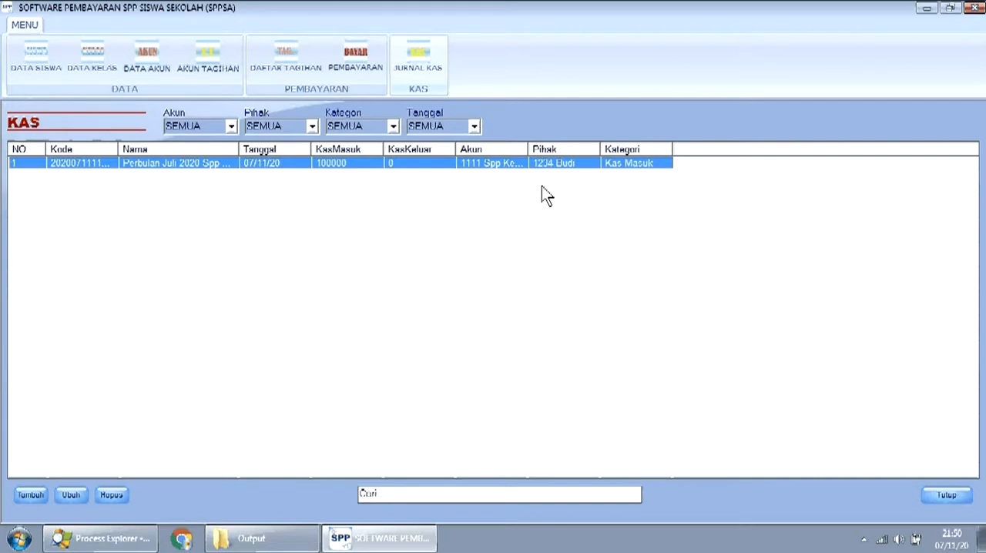
left_click(945, 495)
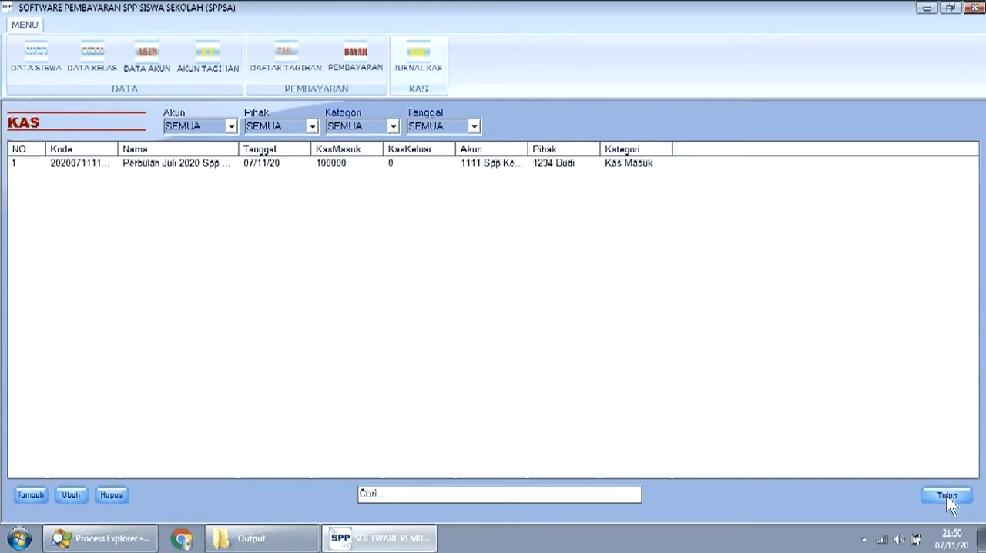